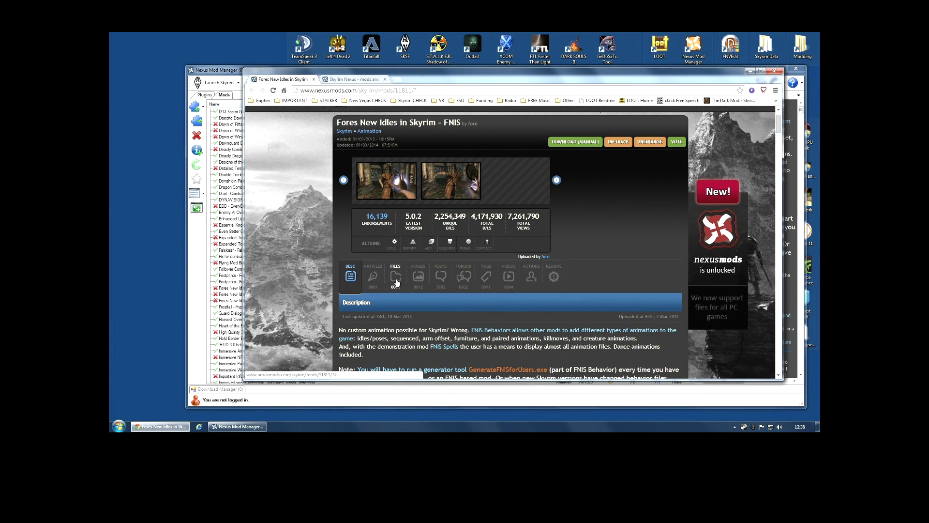
Run GenerateFNISforUsers.exe as administrator from the FNIS folder and move its window to the centre
left_click(396, 277)
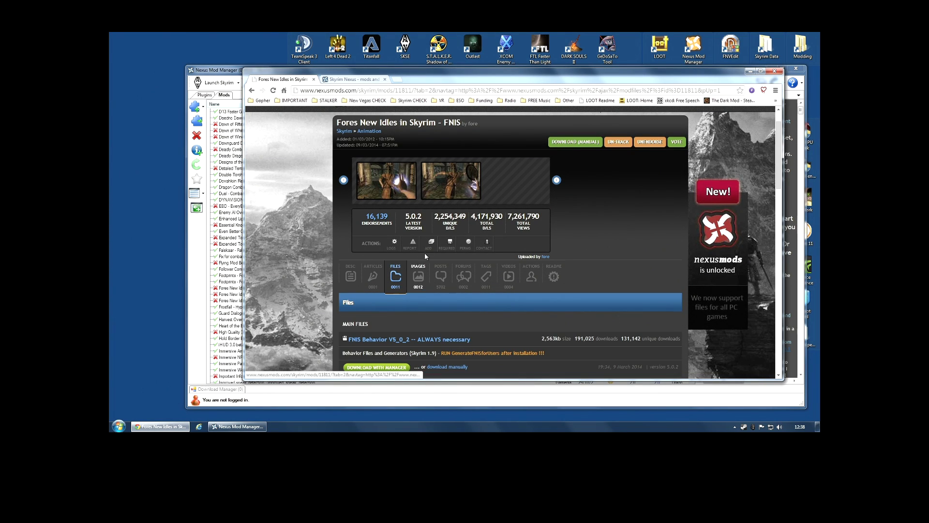
scroll(304, 222, "down", 3)
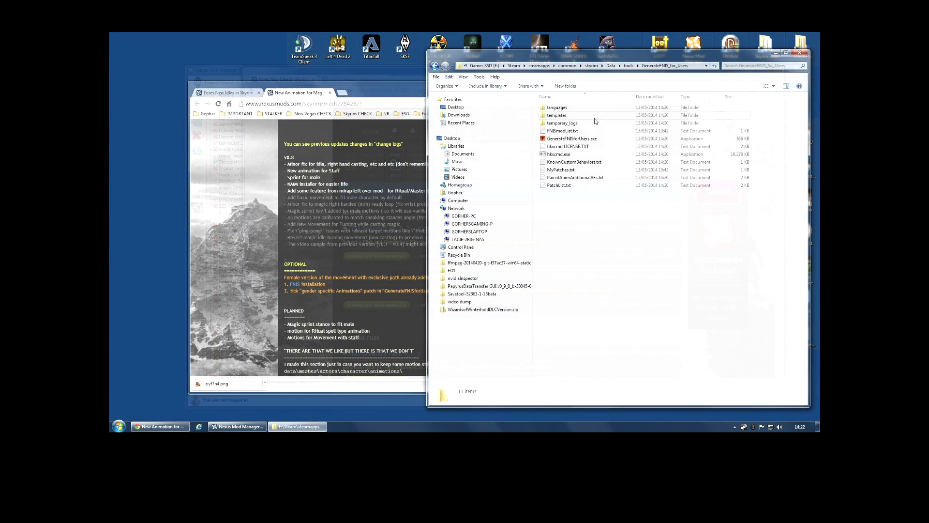
right_click(579, 140)
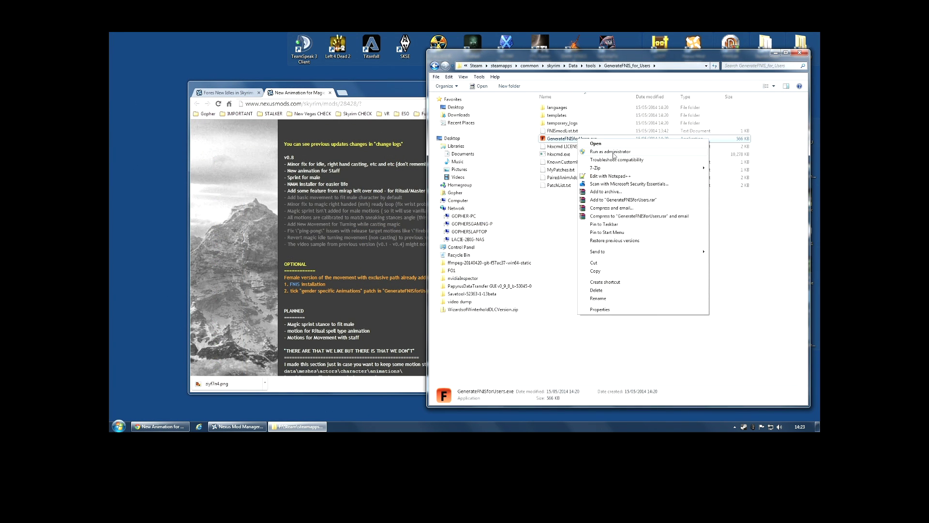
left_click(610, 151)
left_click(651, 250)
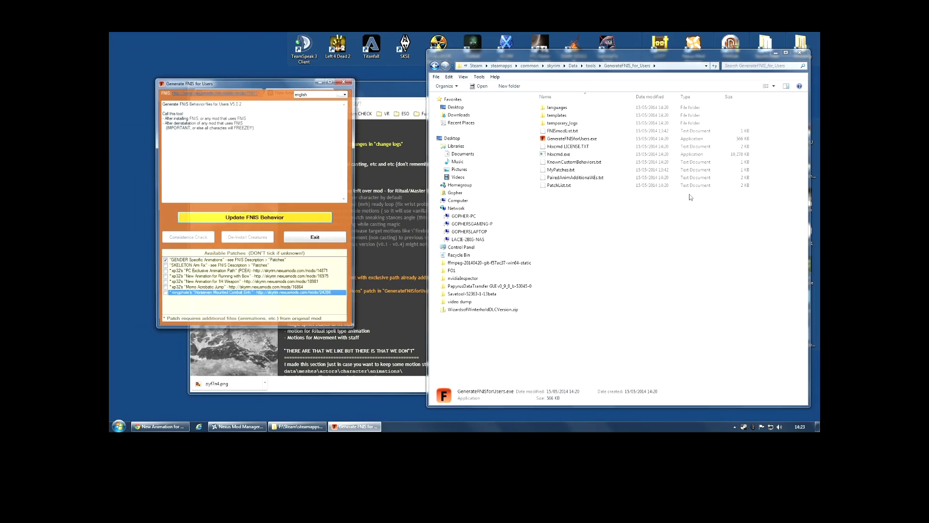
left_click_drag(294, 84, 514, 95)
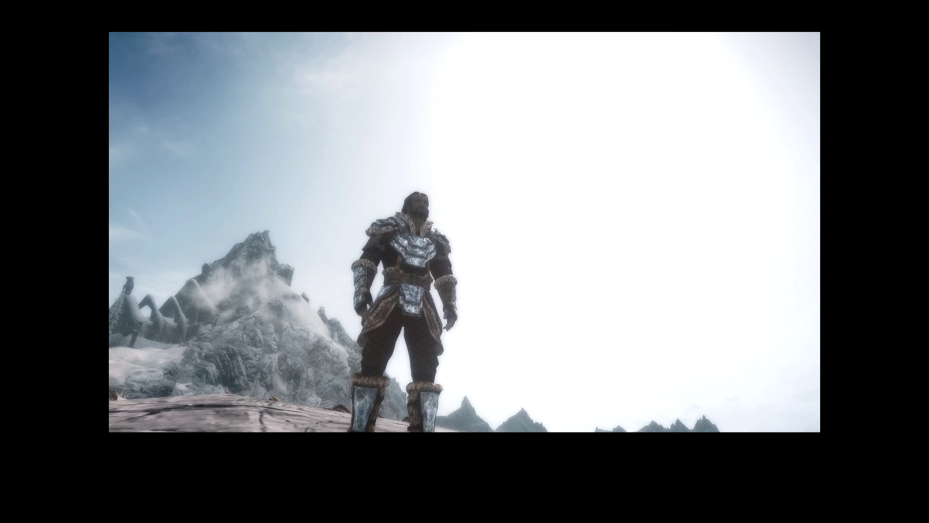
Check the Potions inventory, then walk through the market to the well in third-person view
key("i")
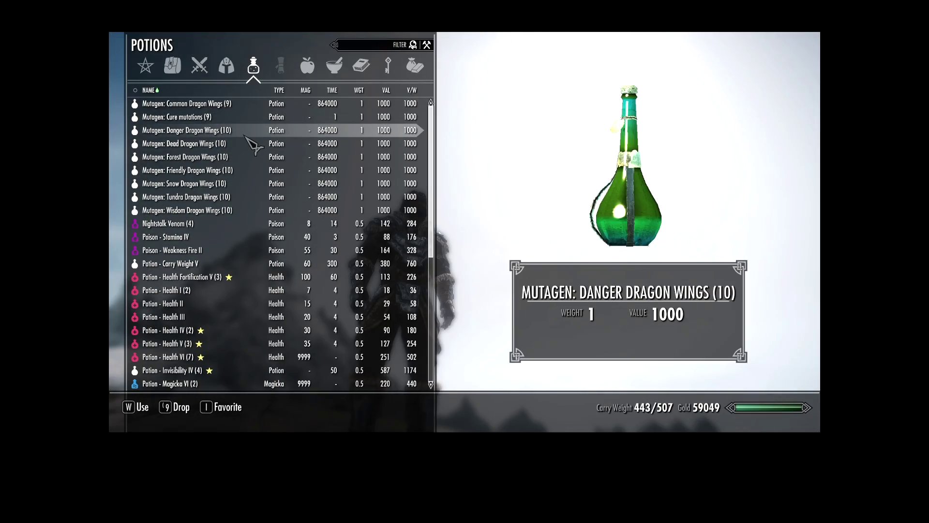
key("Tab")
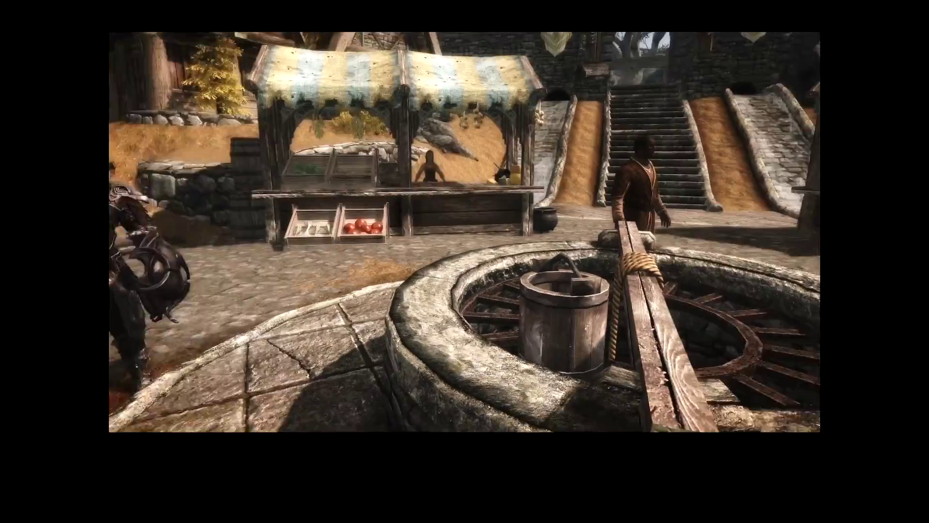
key("w")
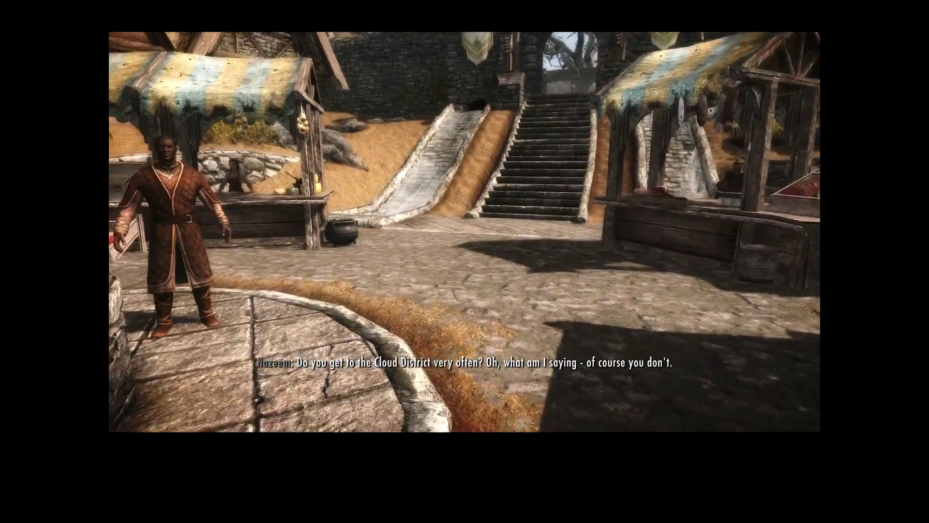
key("w")
key("f")
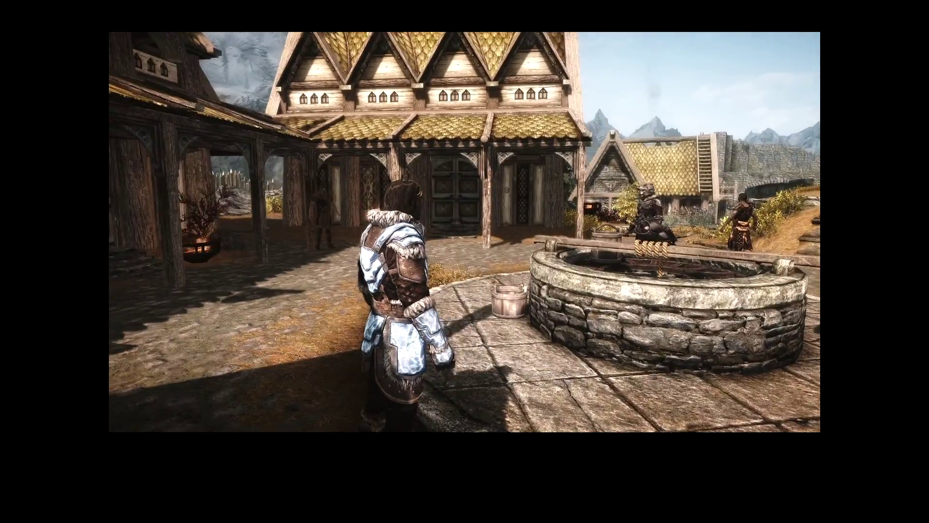
key("w")
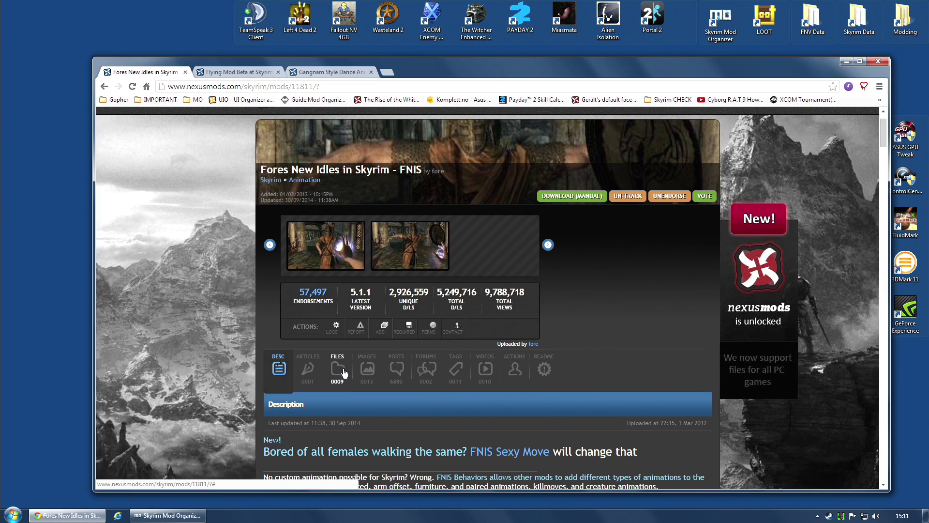
Download FNIS Behavior V5_1_1 and FNIS Spells V5_0_1 with the manager from the FNIS files list
left_click(243, 74)
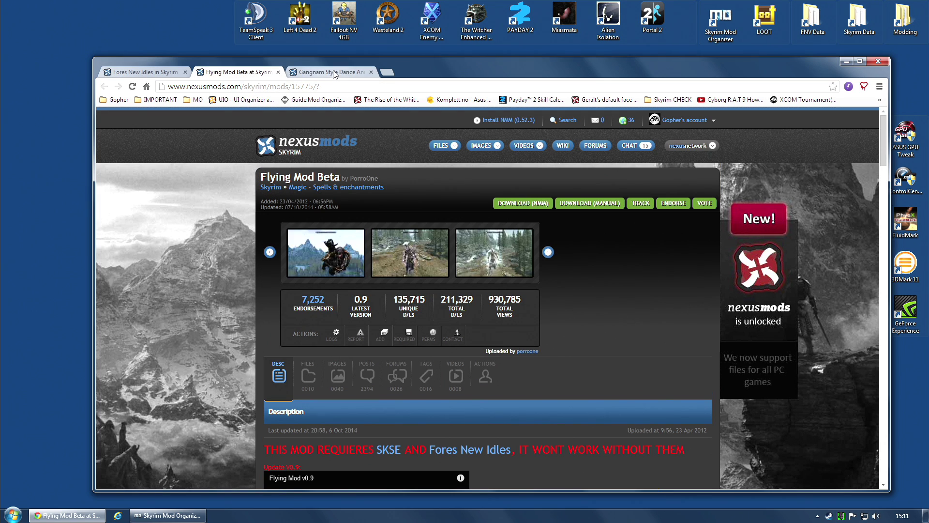
left_click(346, 74)
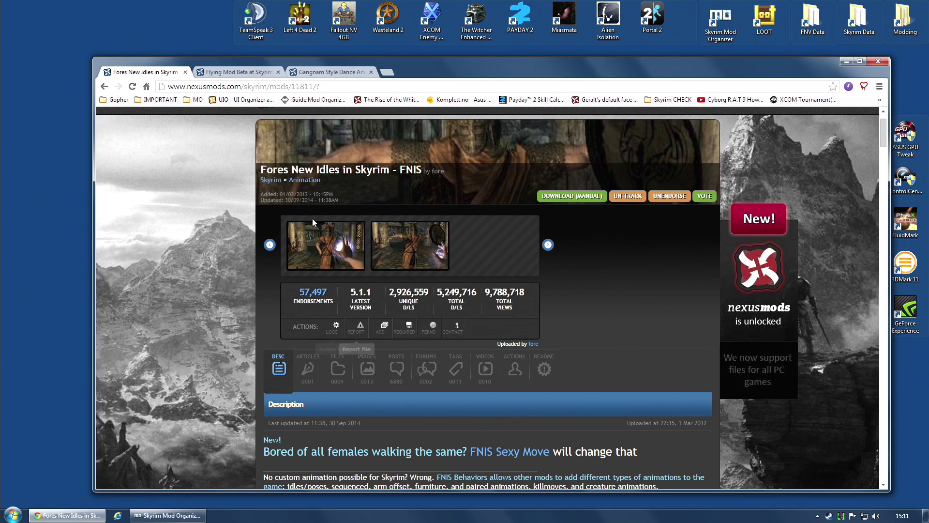
left_click(337, 370)
scroll(269, 344, "down", 3)
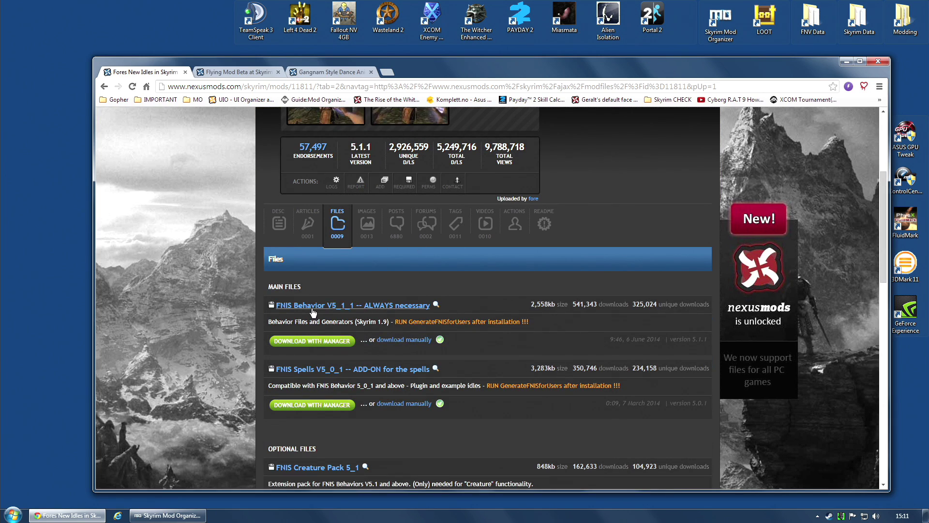
left_click(317, 341)
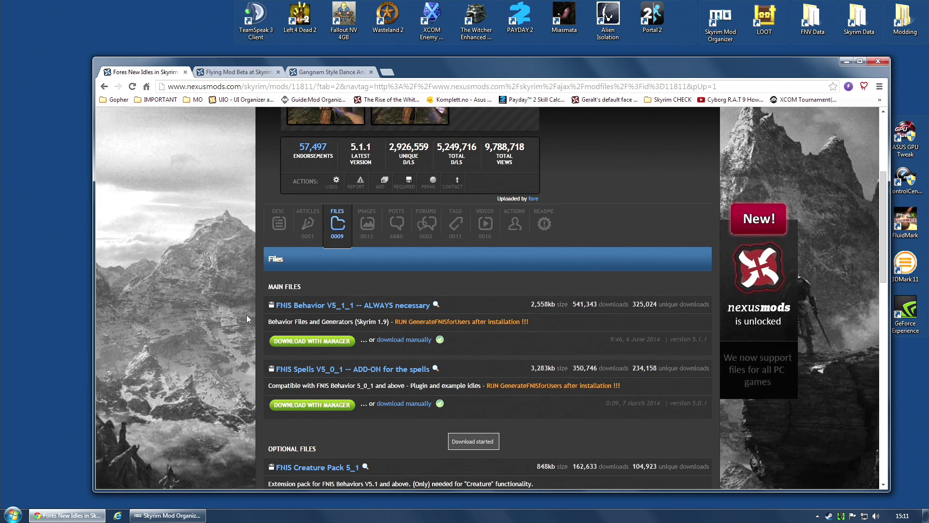
mouse_move(167, 518)
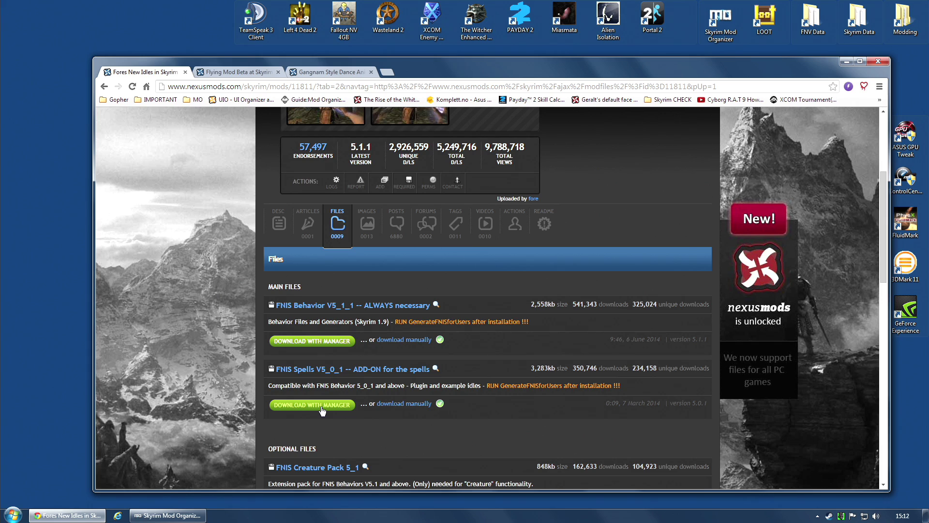
left_click(322, 406)
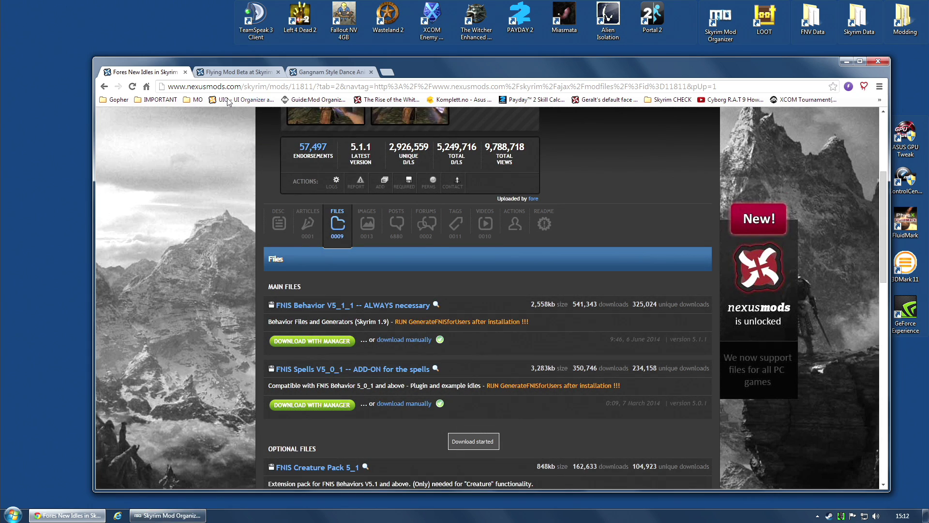
Download Flying Mod v09 and Gangnam Style Animation with the manager from their mod pages
left_click(233, 72)
left_click(309, 374)
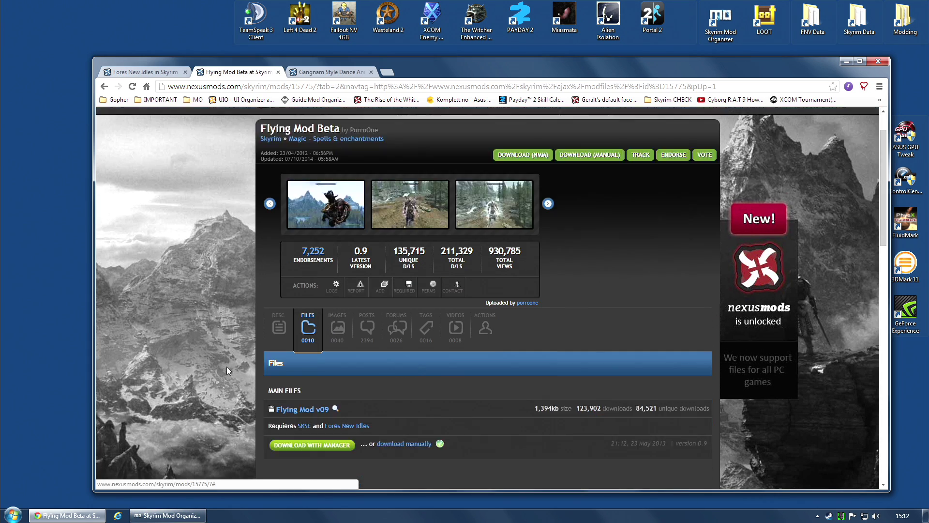
scroll(226, 367, "down", 2)
left_click(330, 347)
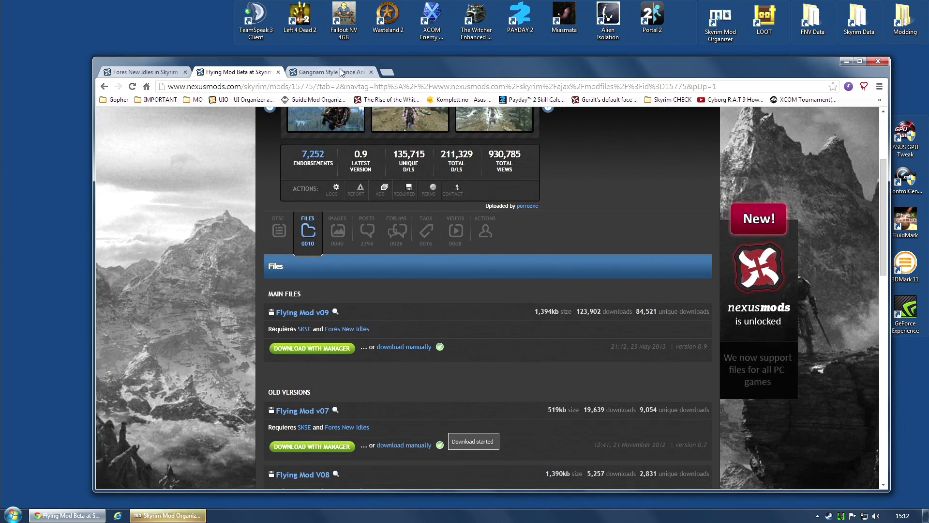
left_click(340, 72)
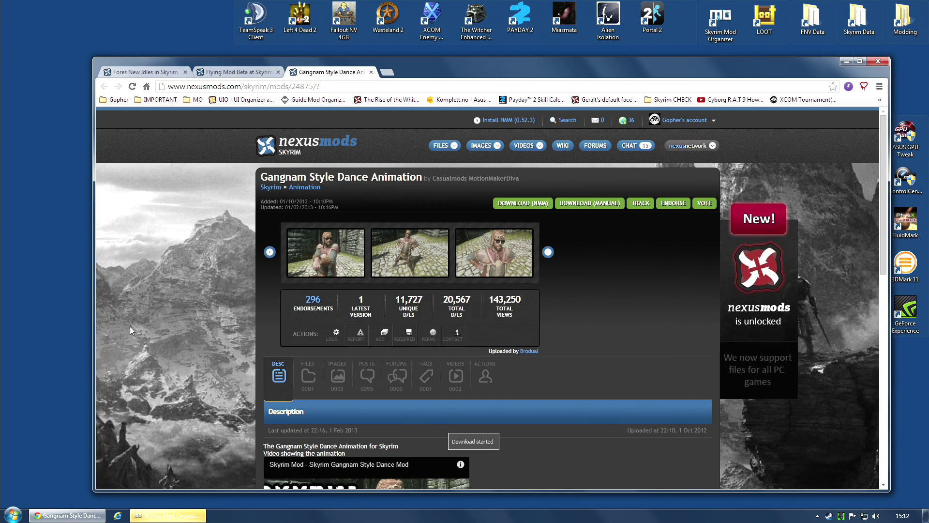
left_click(308, 373)
scroll(318, 422, "down", 1)
scroll(317, 423, "down", 2)
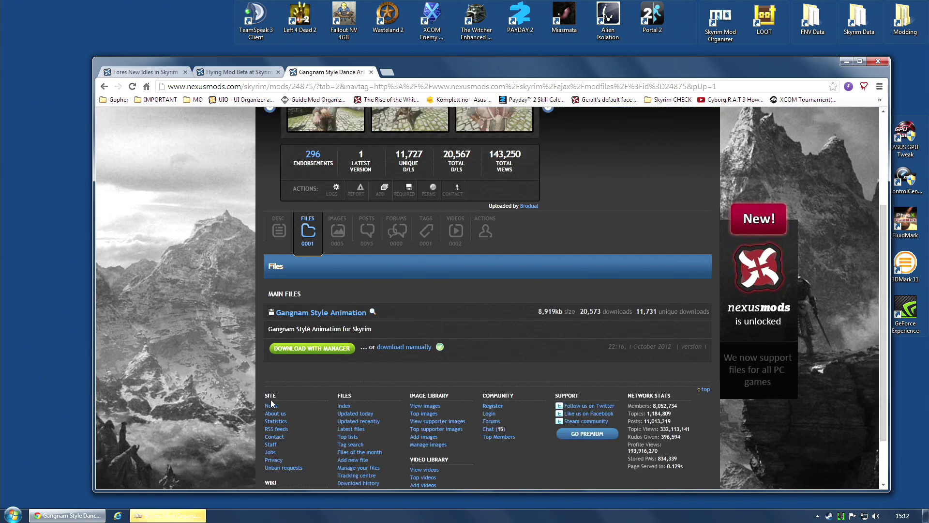
left_click(331, 351)
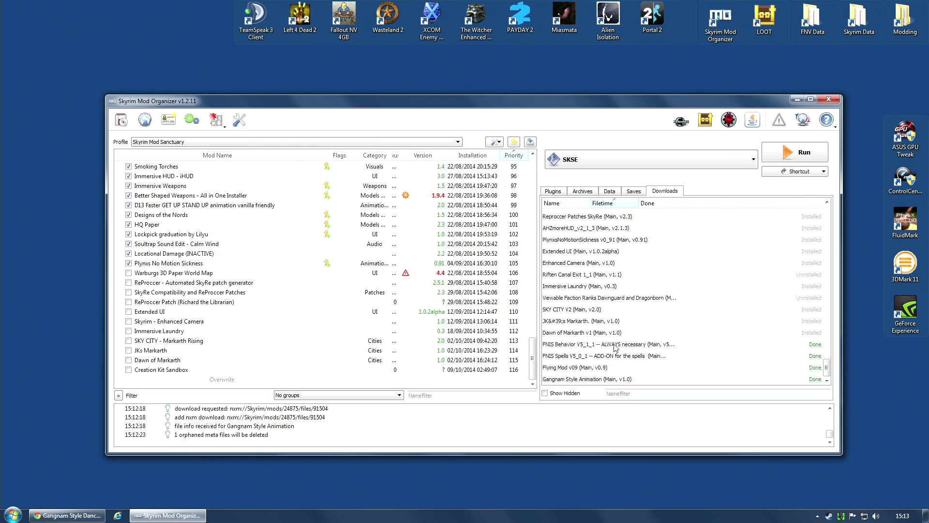
Install the FNIS Behavior 5.1.1 archive with its Data folder set as the data directory
double_click(614, 348)
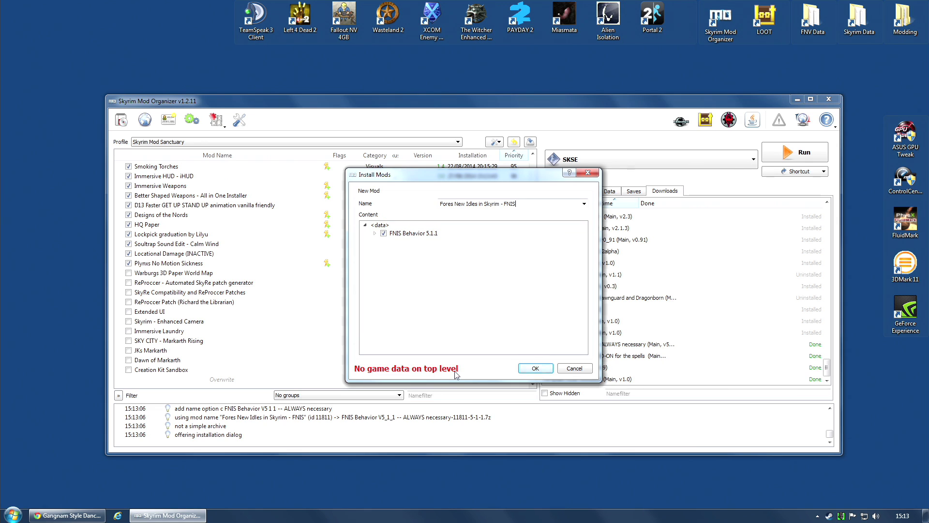
left_click(375, 233)
right_click(413, 242)
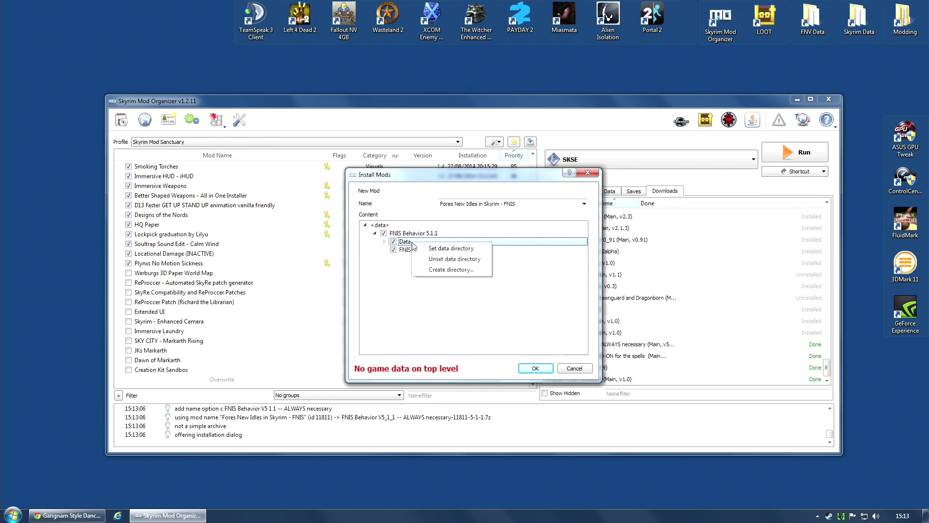
left_click(449, 248)
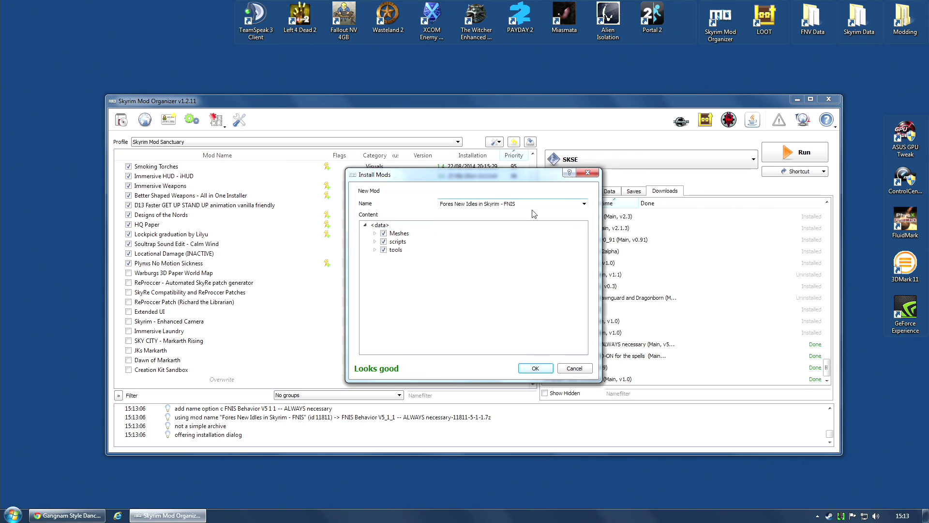
left_click(535, 369)
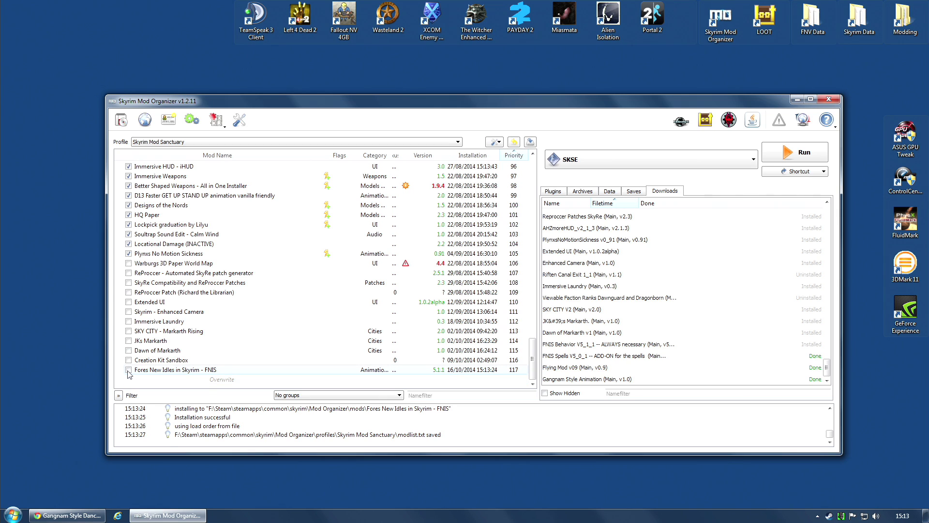
Enable Fores New Idles in Skyrim - FNIS and expand tools > GenerateFNIS_for_Users in its Filetree
left_click(128, 370)
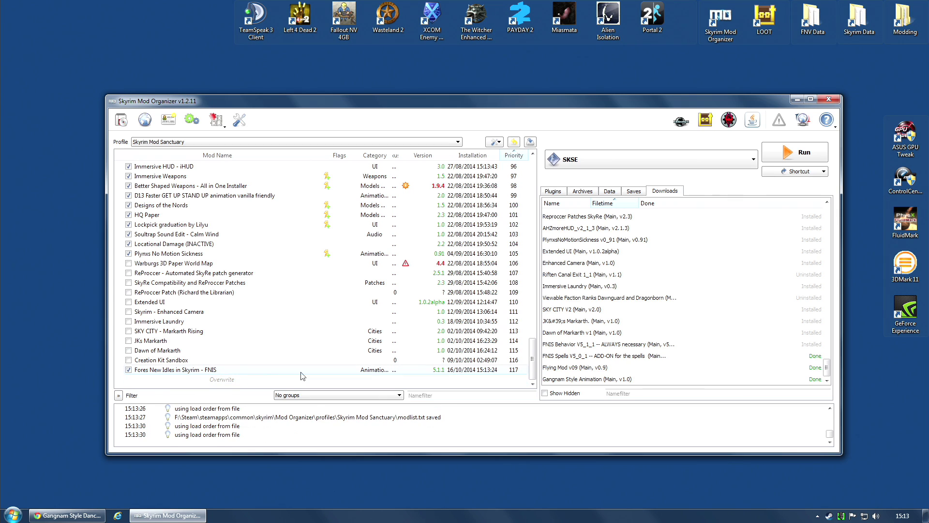
left_click(197, 369)
double_click(197, 370)
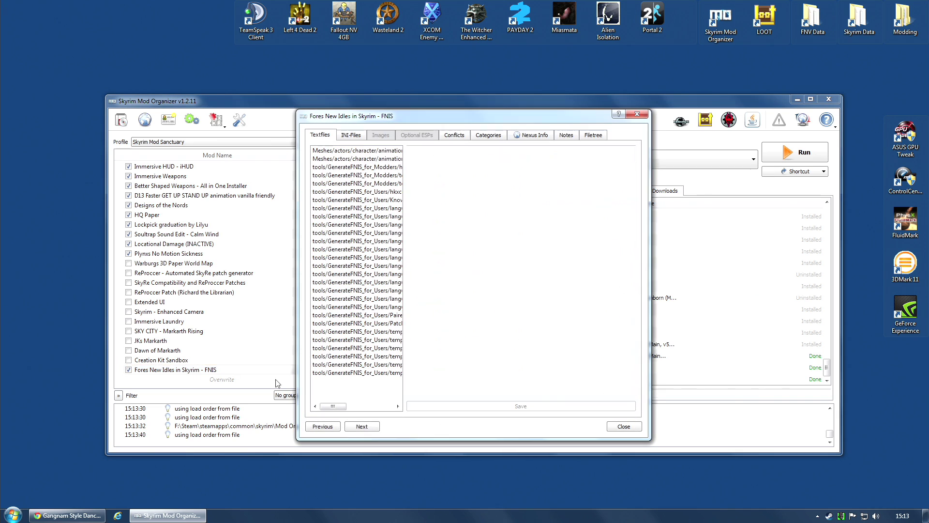
left_click(595, 138)
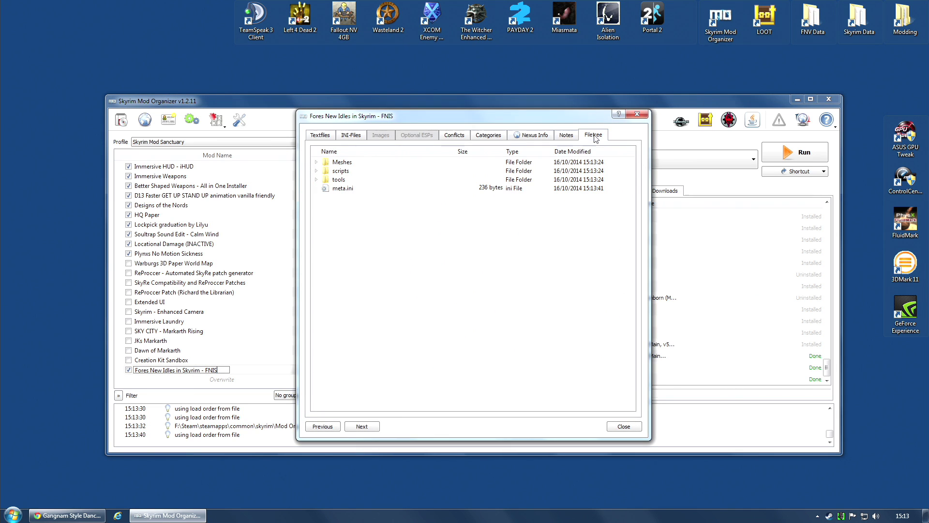
left_click(316, 179)
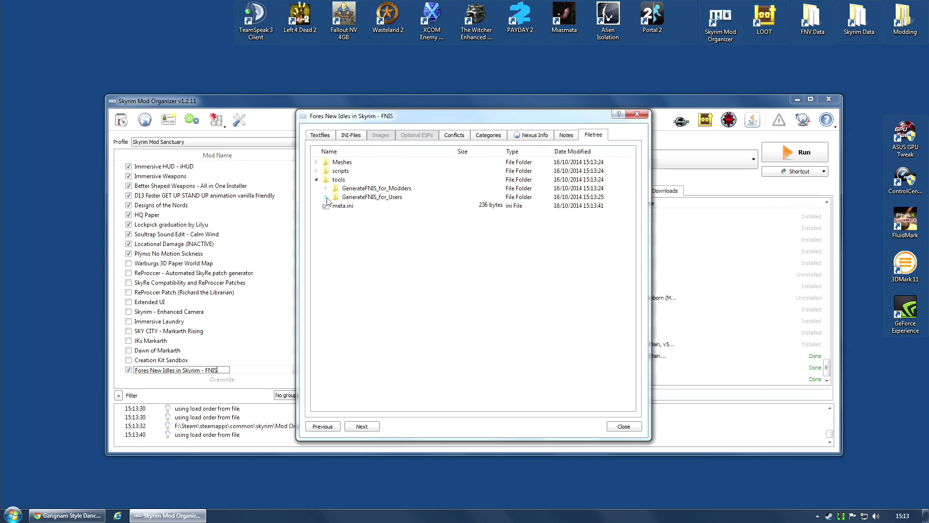
left_click(326, 197)
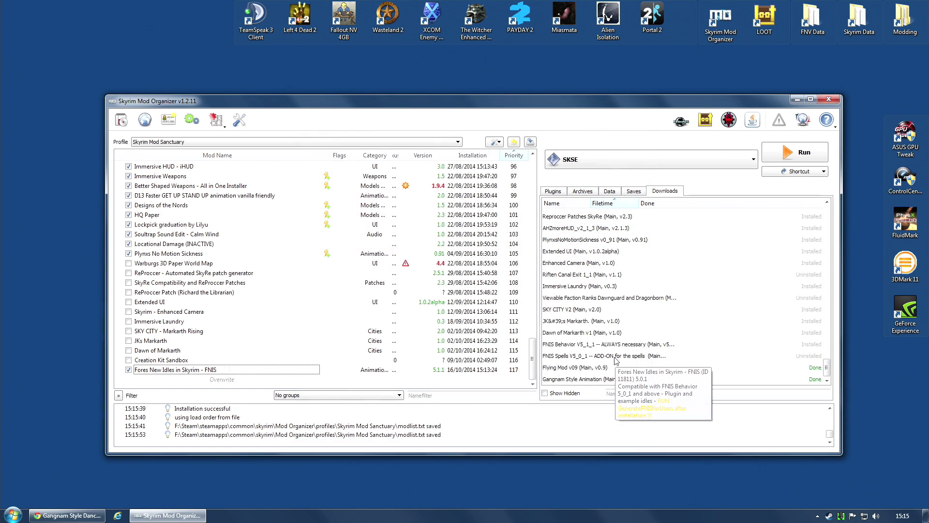
Install FNIS Spells 5.0.1 with Data as data directory, named 'Fores New Idles in Skyrim - FNIS Spells ADDON'
double_click(619, 357)
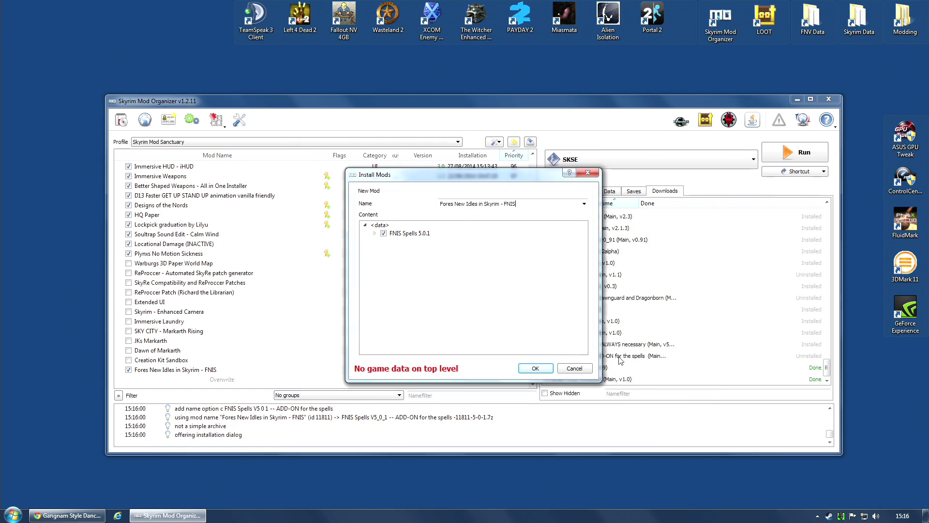
left_click(375, 234)
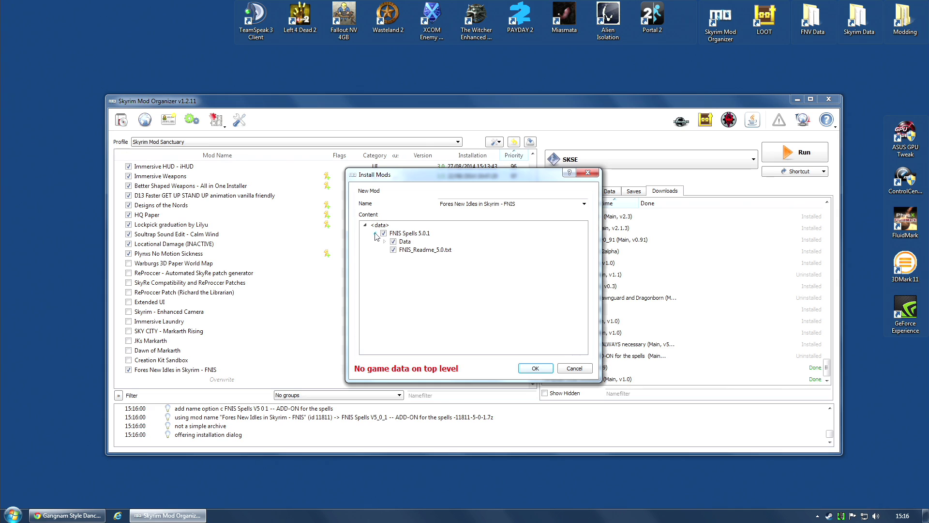
right_click(415, 242)
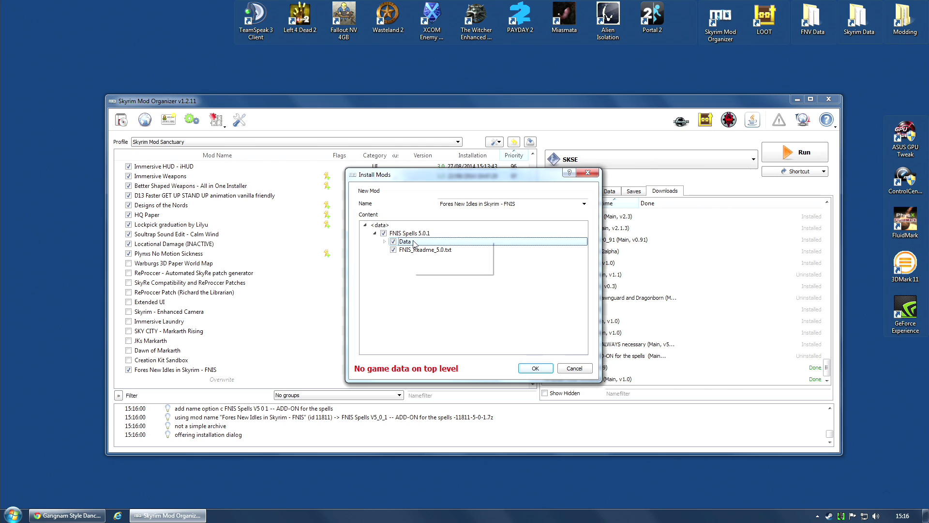
left_click(438, 248)
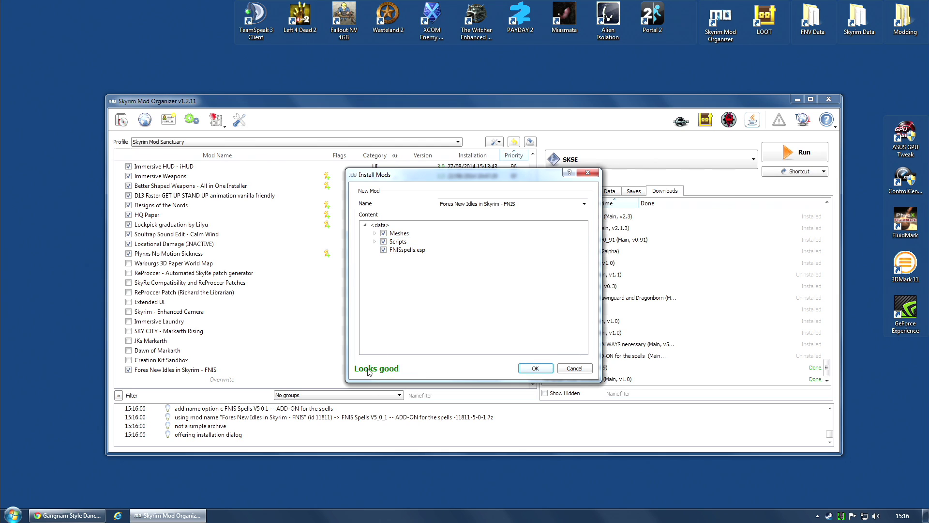
left_click(528, 205)
type("Spells ADDON")
left_click(531, 371)
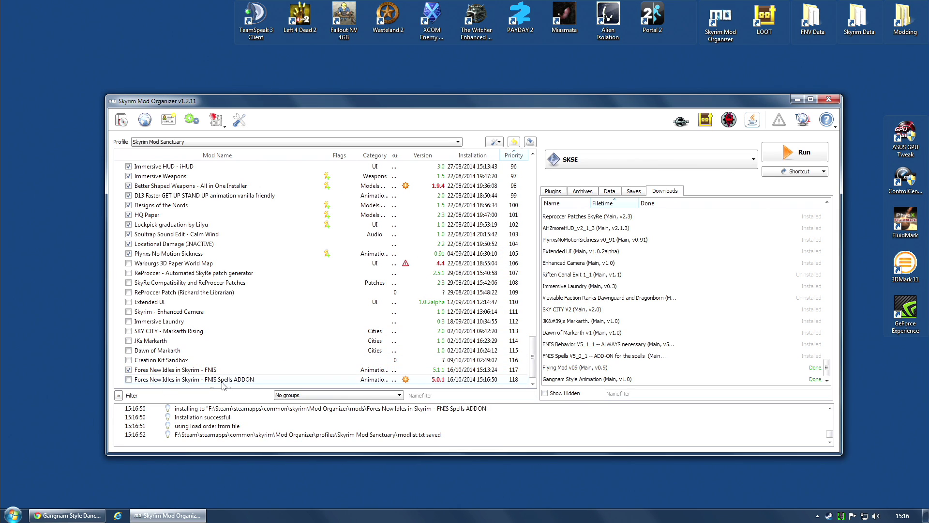
Manually install Flying Mod v09 as Flying Mod Beta, with FlyingModV0.9 as the data directory
double_click(586, 368)
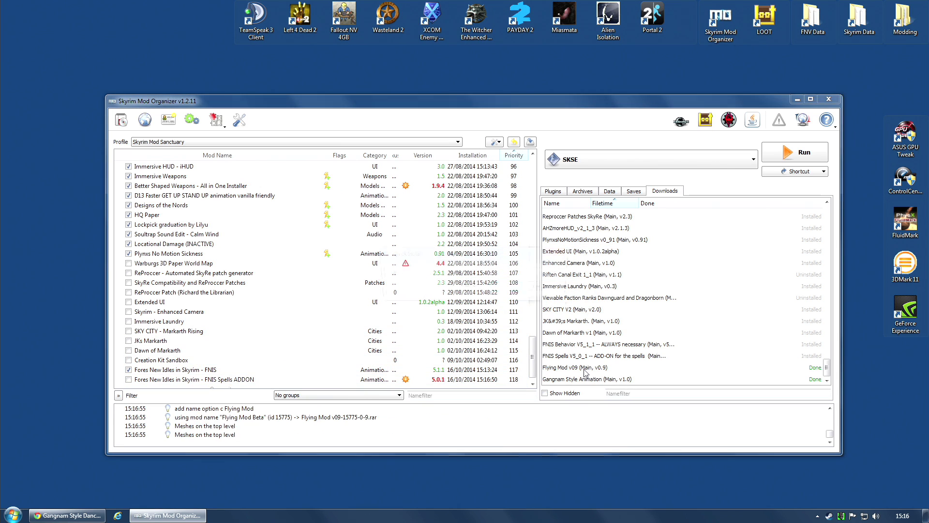
left_click(476, 290)
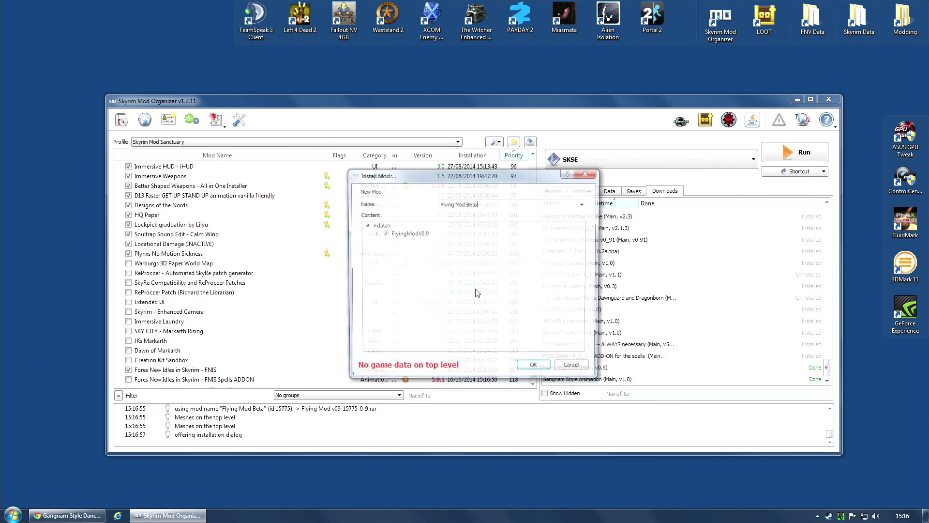
left_click(374, 234)
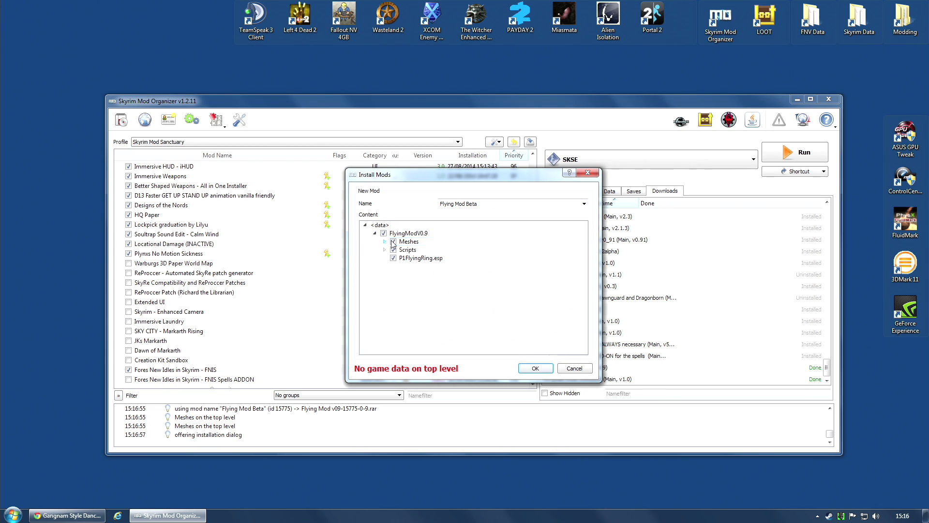
left_click(412, 234)
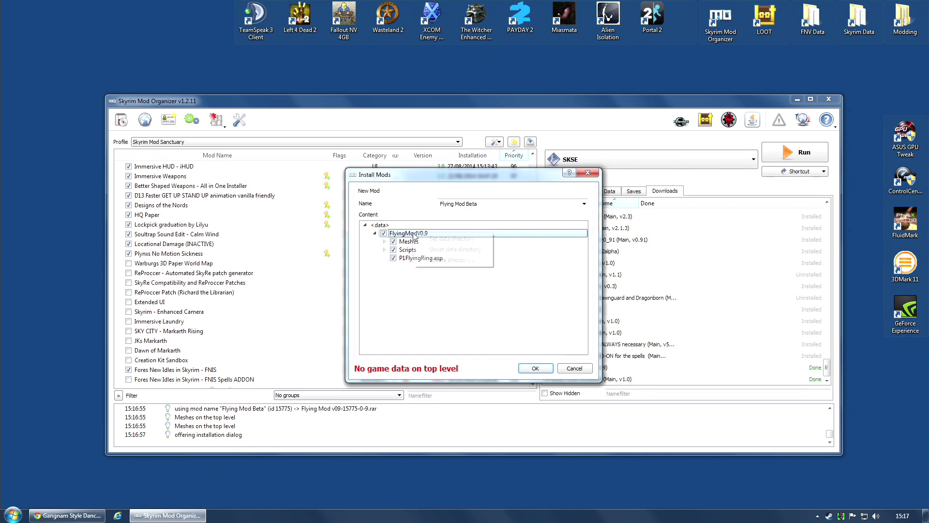
right_click(413, 232)
left_click(440, 240)
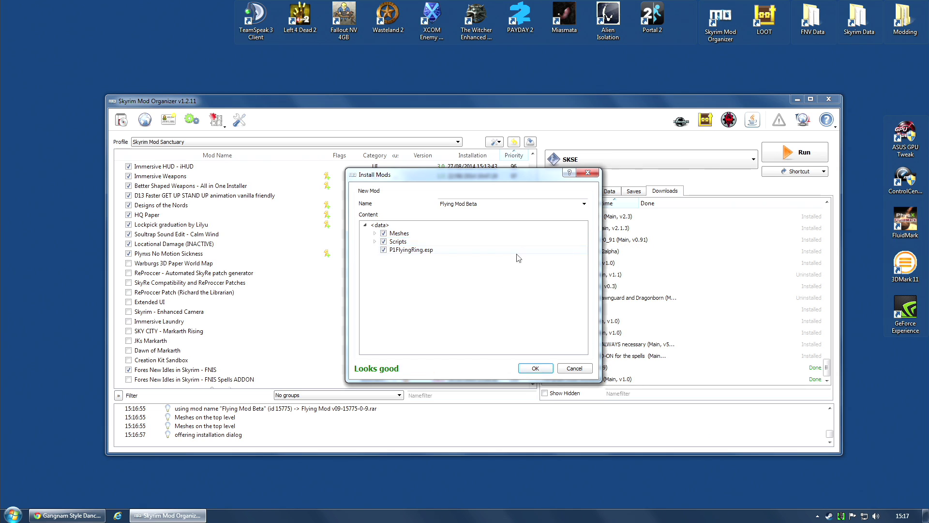
left_click(535, 369)
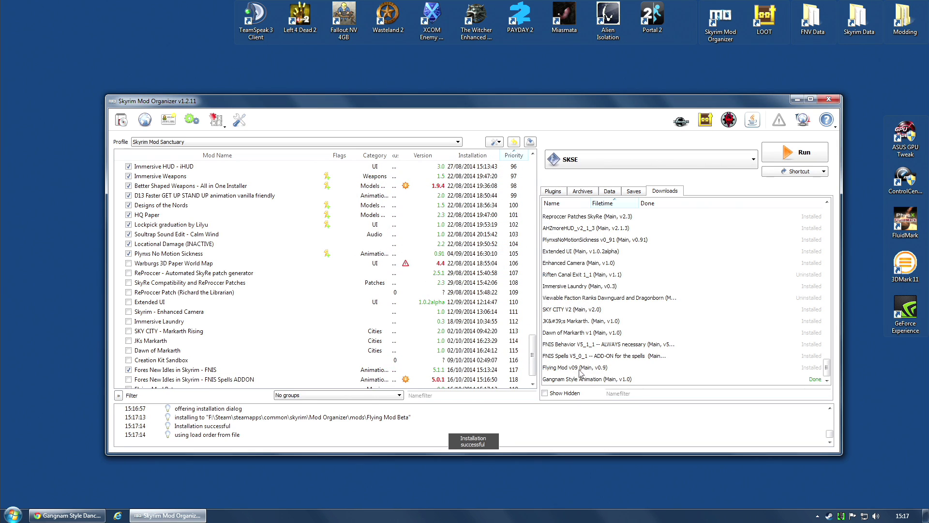
Manually install the Gangnam Style Animation download as Gangnam Style Dance Animation
double_click(591, 380)
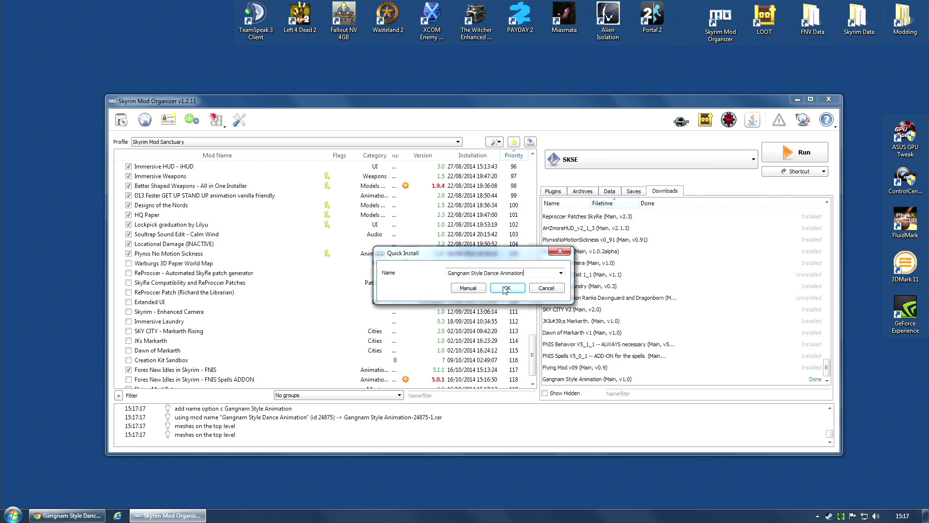
left_click(462, 288)
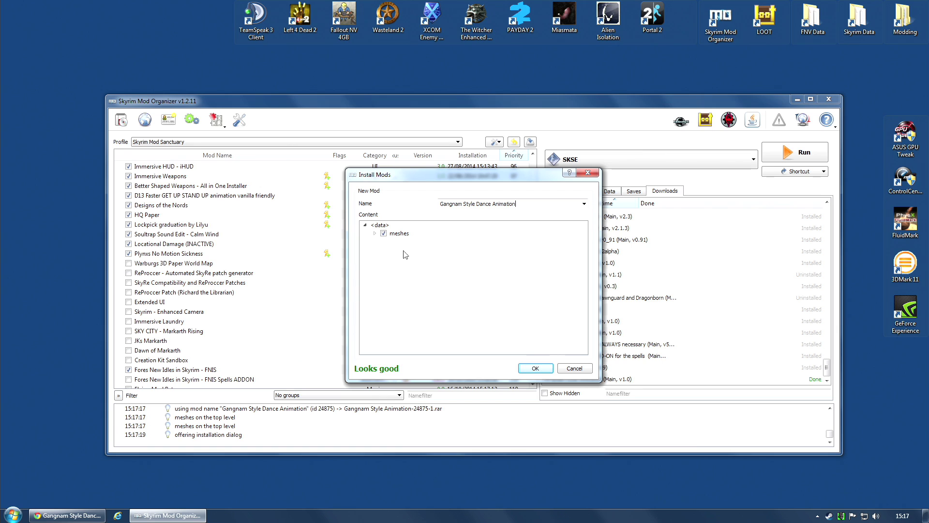
left_click(549, 370)
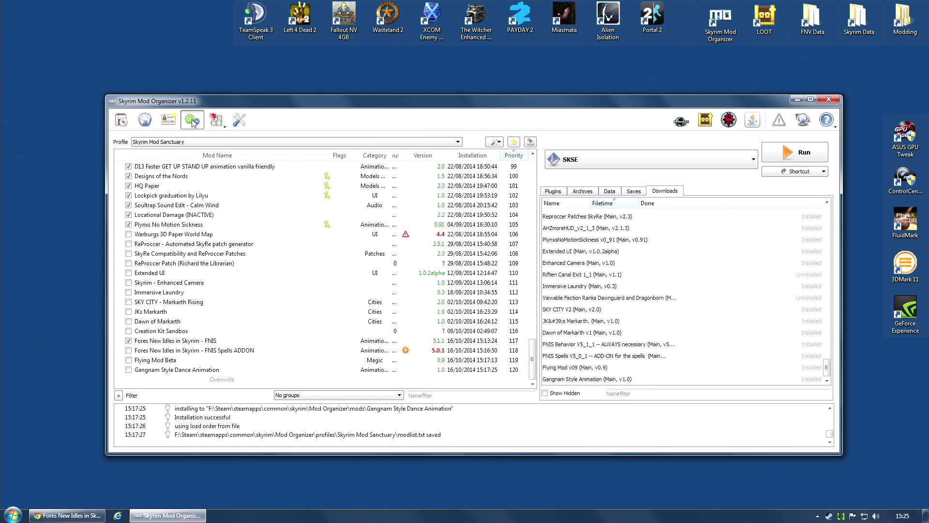
In the executables list, retitle the SKSE entry to FNIS and browse for its binary
left_click(192, 121)
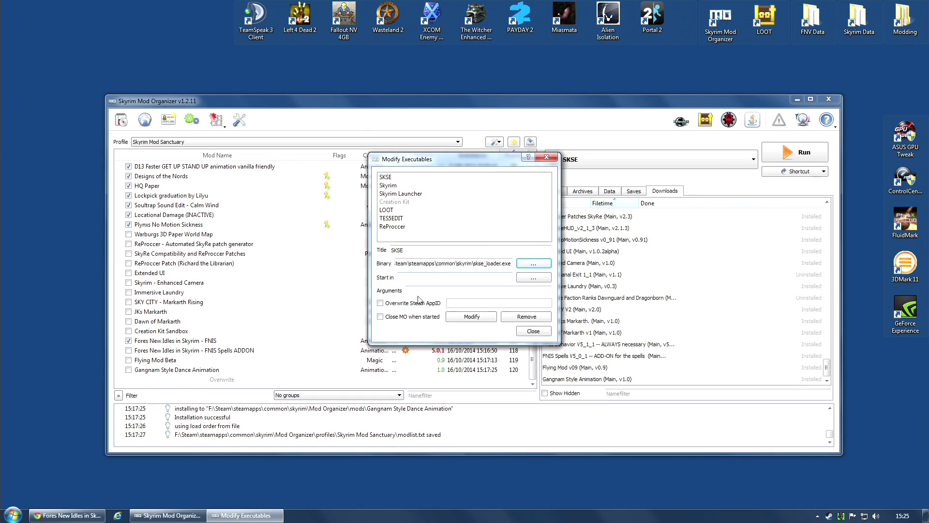
left_click(409, 250)
double_click(408, 250)
type("FNIS")
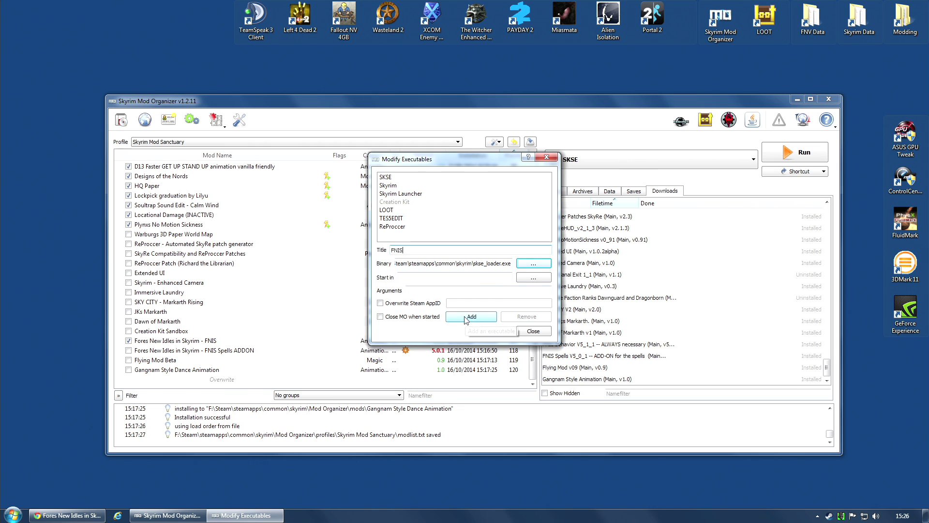
left_click(531, 265)
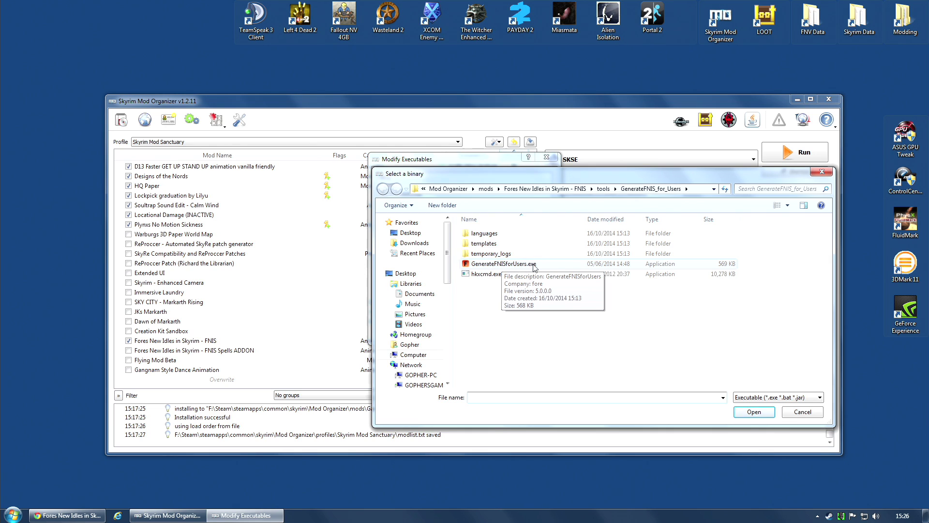
Set the FNIS binary to mods > Fores New Idles in Skyrim - FNIS > tools > GenerateFNIS_for_Users > GenerateFNISforUsers.exe
left_click(454, 190)
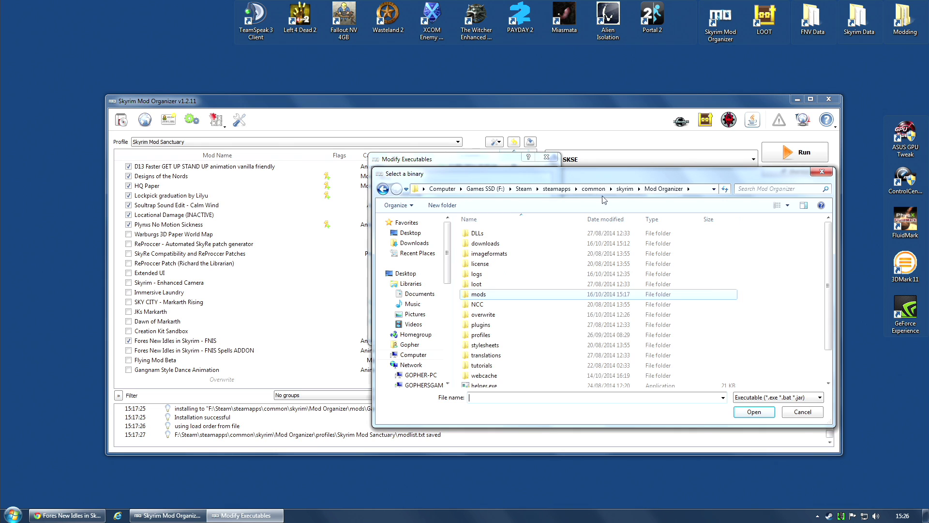
left_click(629, 190)
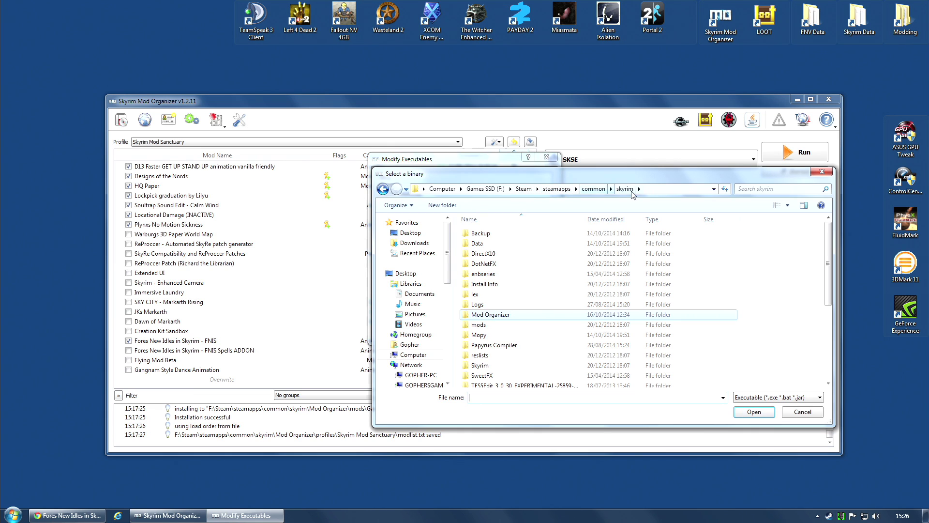
double_click(503, 315)
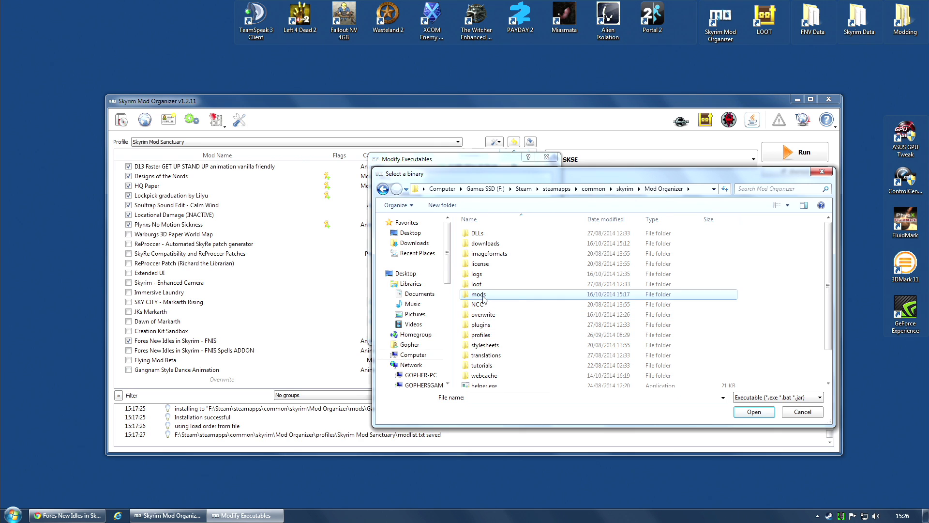
double_click(583, 295)
scroll(587, 310, "down", 12)
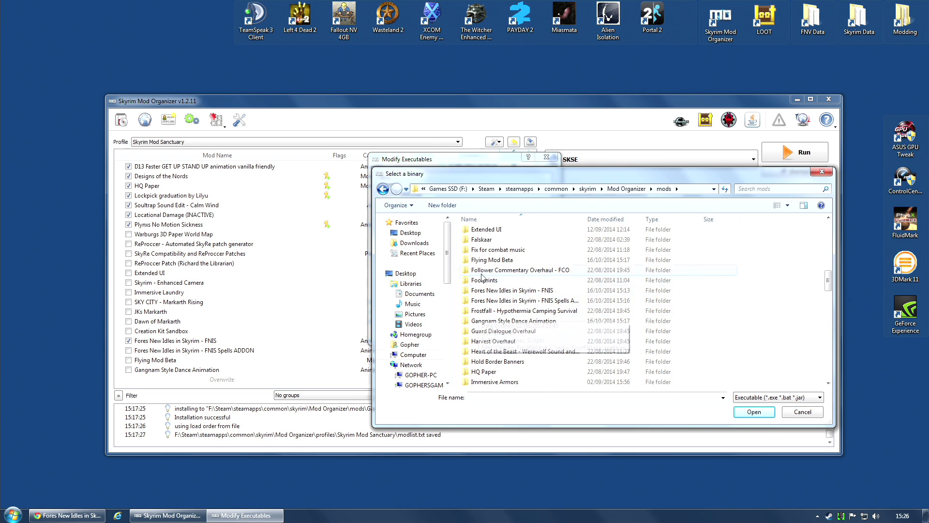
double_click(545, 291)
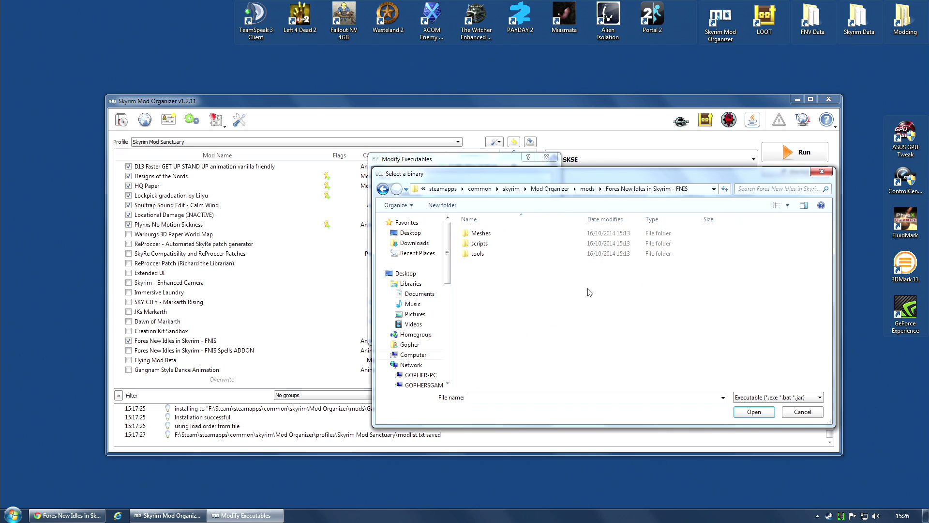
double_click(479, 257)
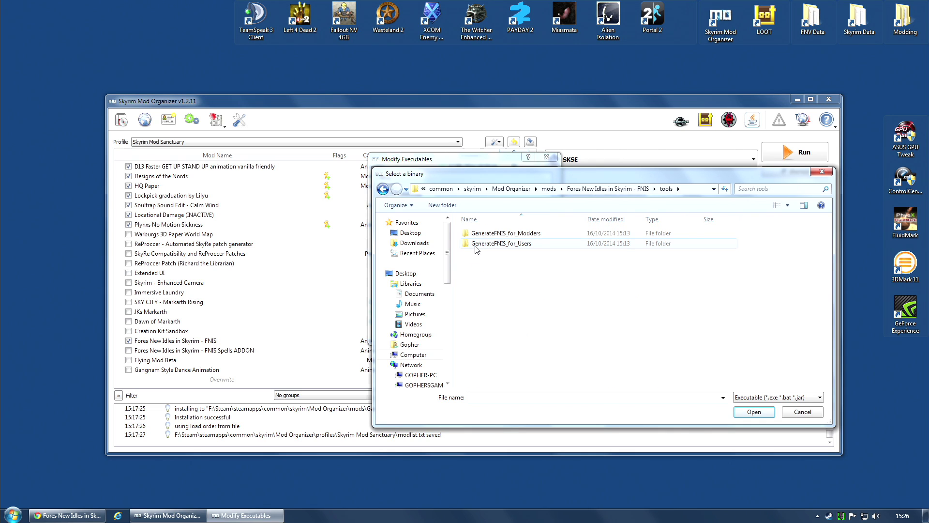
double_click(526, 247)
left_click(509, 267)
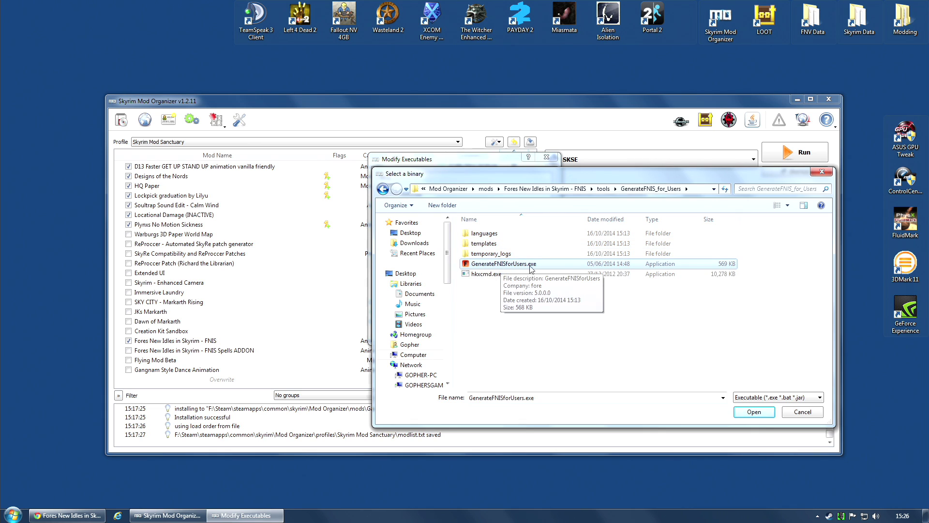
left_click(745, 411)
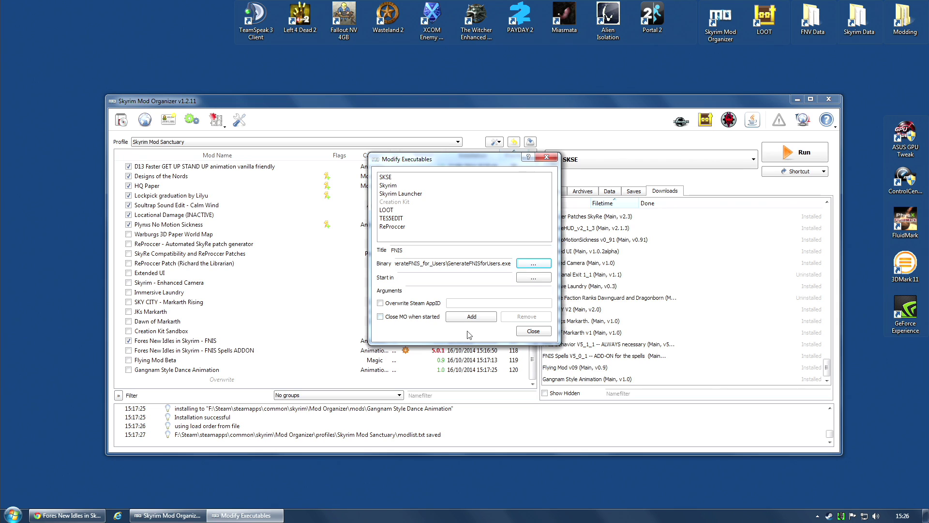
Add the FNIS entry to the executables list, check it, and close the editor
left_click(461, 317)
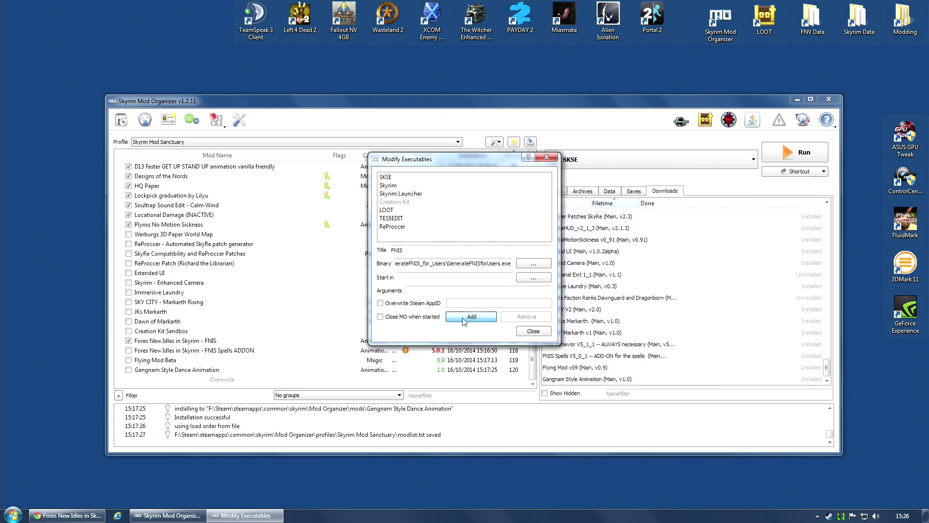
left_click(385, 236)
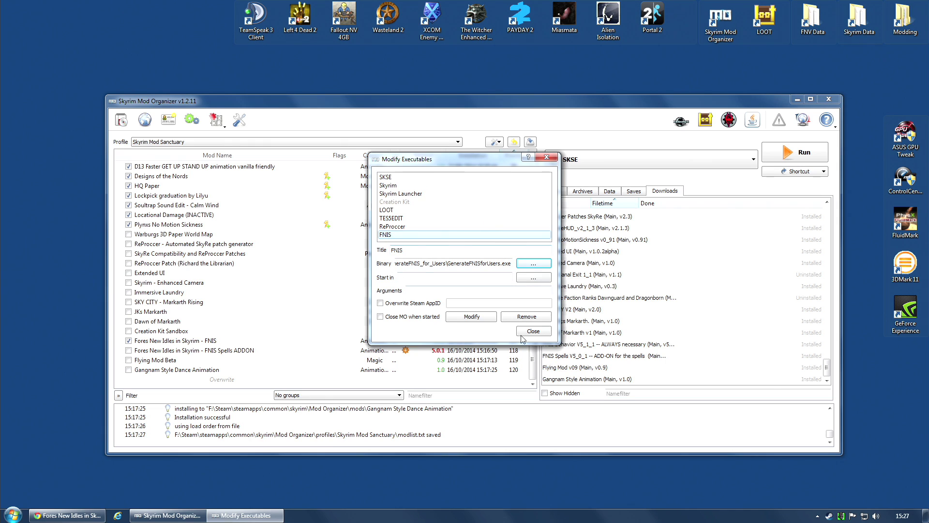
left_click(540, 331)
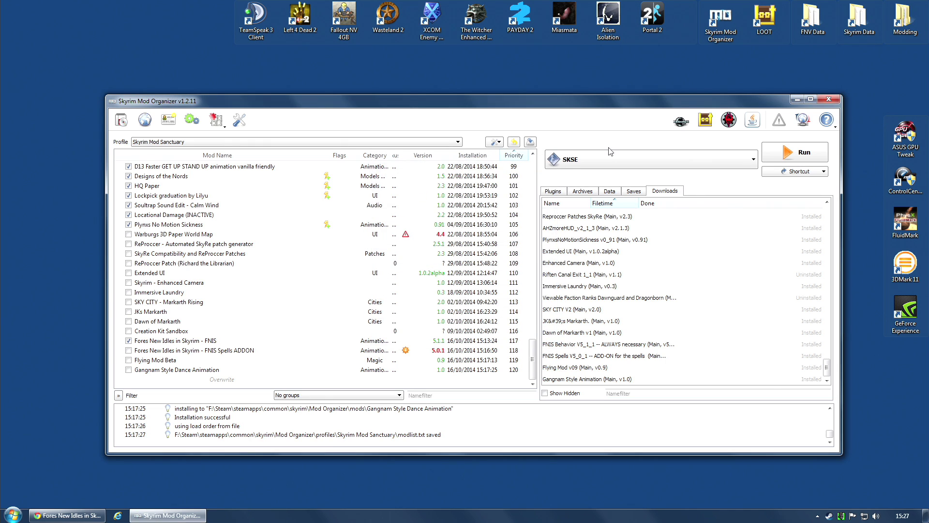
Run FNIS from the executable list and exit it, declining the desktop shortcut
left_click(751, 162)
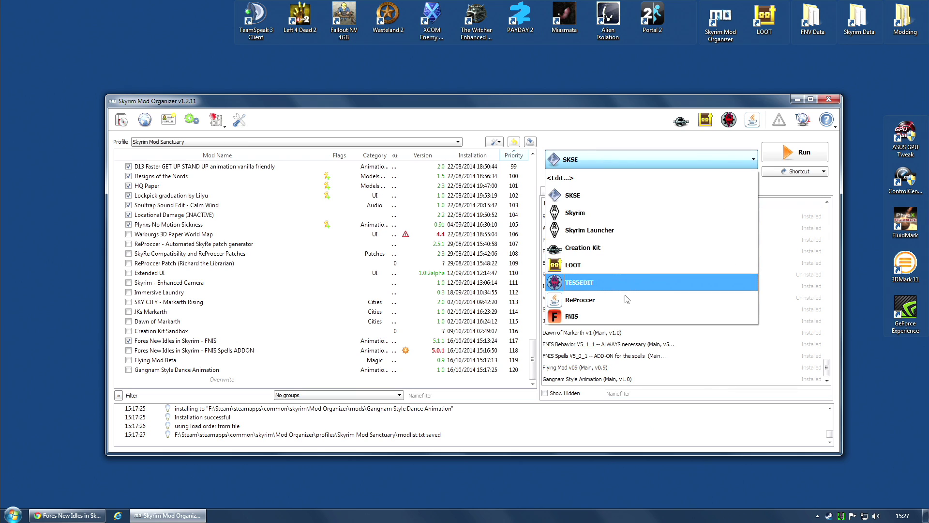
left_click(621, 314)
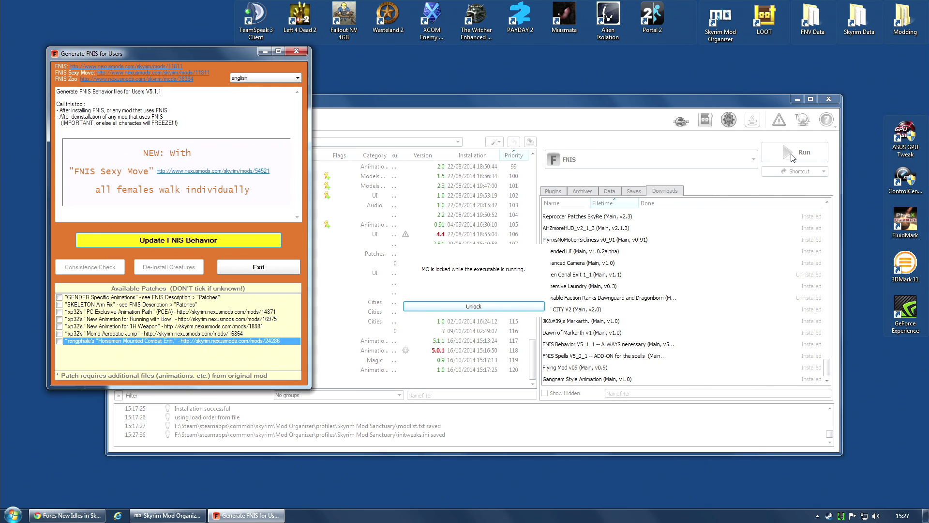
left_click(276, 269)
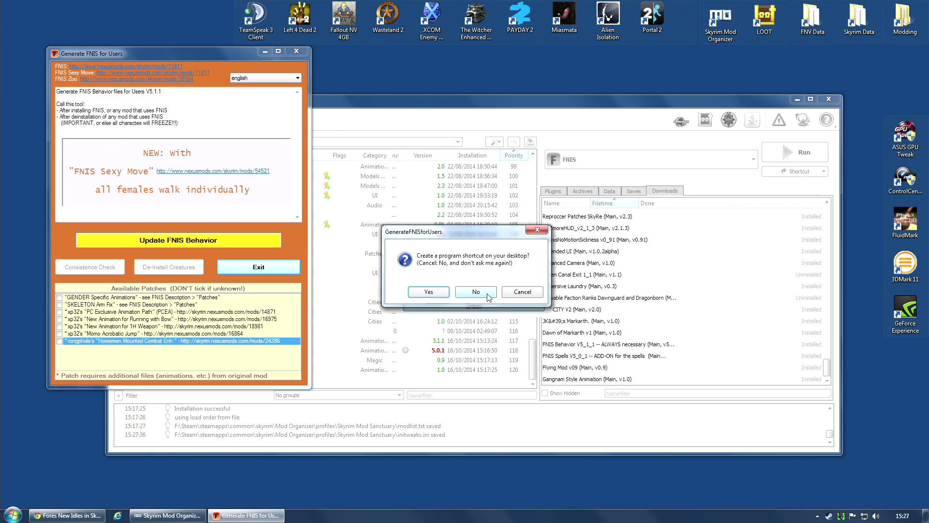
left_click(521, 292)
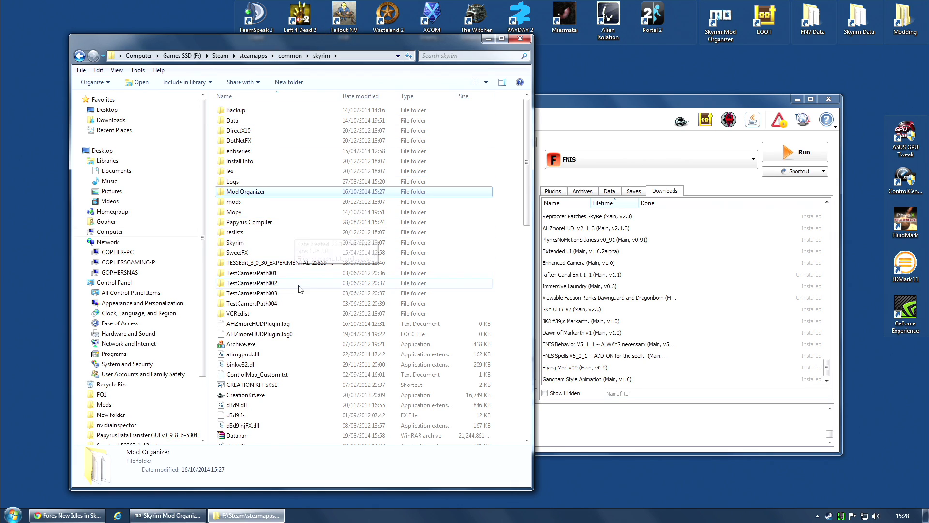
Browse to Mod Organizer > mods > Fores New Idles in Skyrim - FNIS > tools > GenerateFNIS_for_Users
double_click(252, 192)
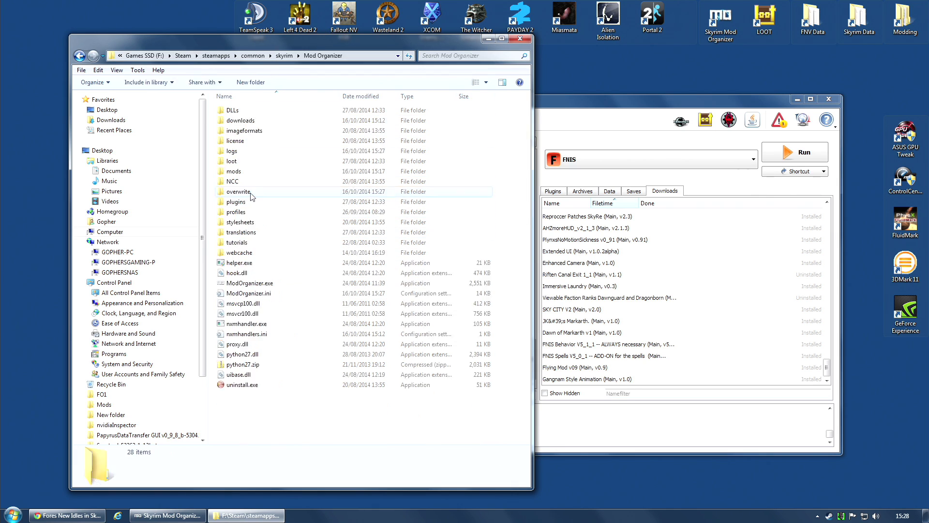
double_click(241, 171)
scroll(241, 172, "down", 4)
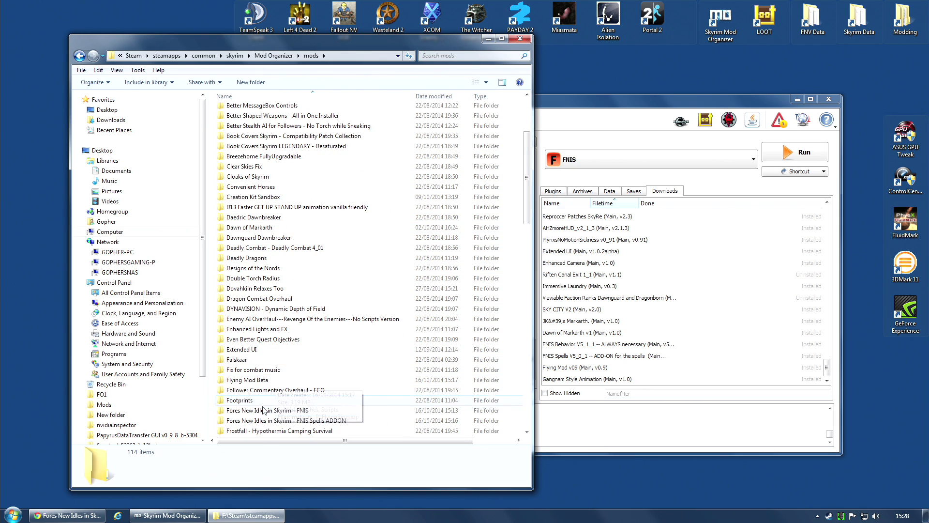
left_click(288, 412)
double_click(288, 412)
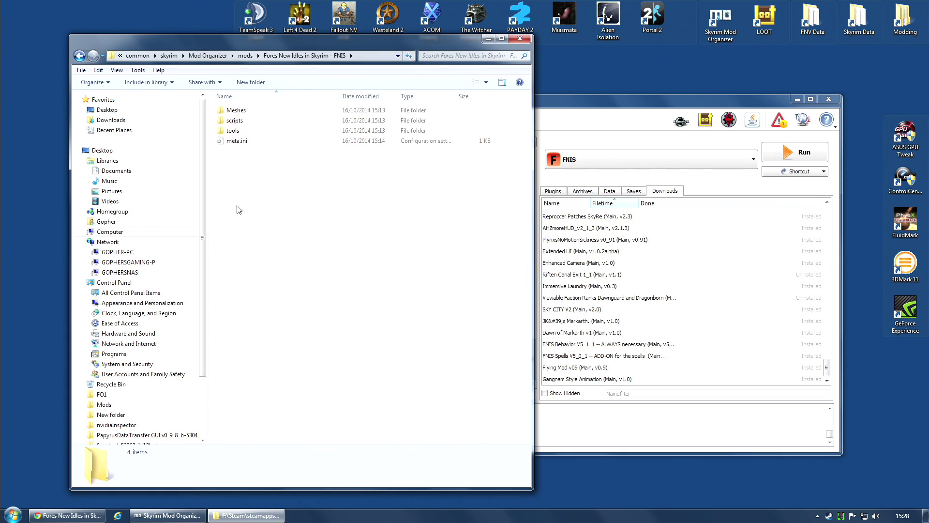
double_click(273, 130)
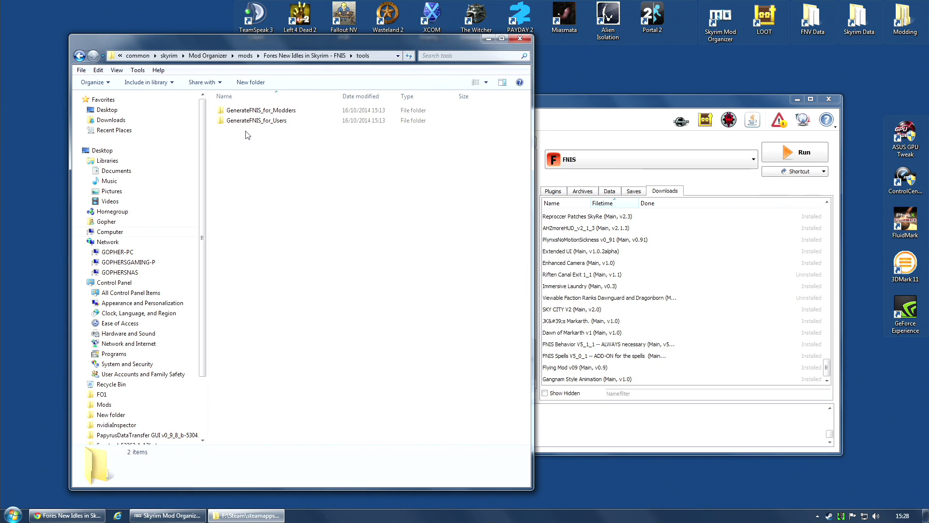
double_click(274, 122)
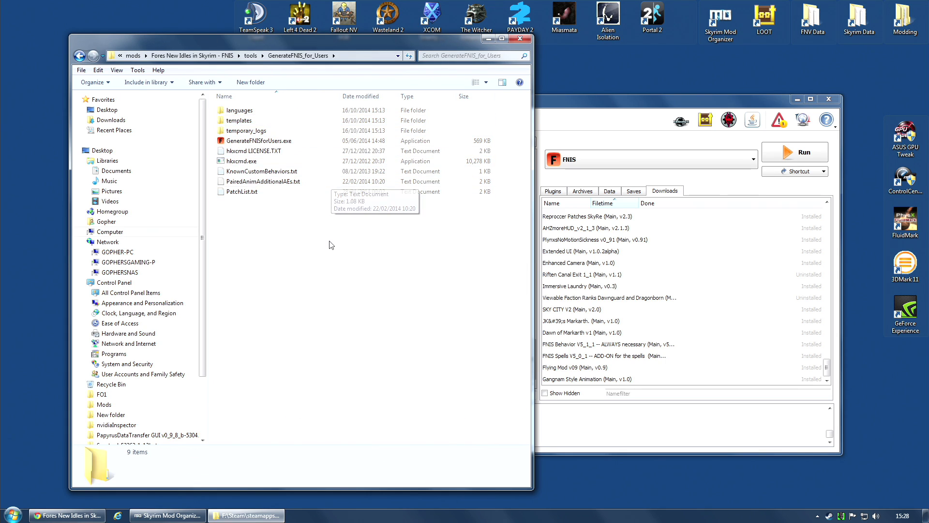
Run GenerateFNISforUsers.exe as administrator, exit it declining the shortcut, and return to Mod Organizer
right_click(278, 142)
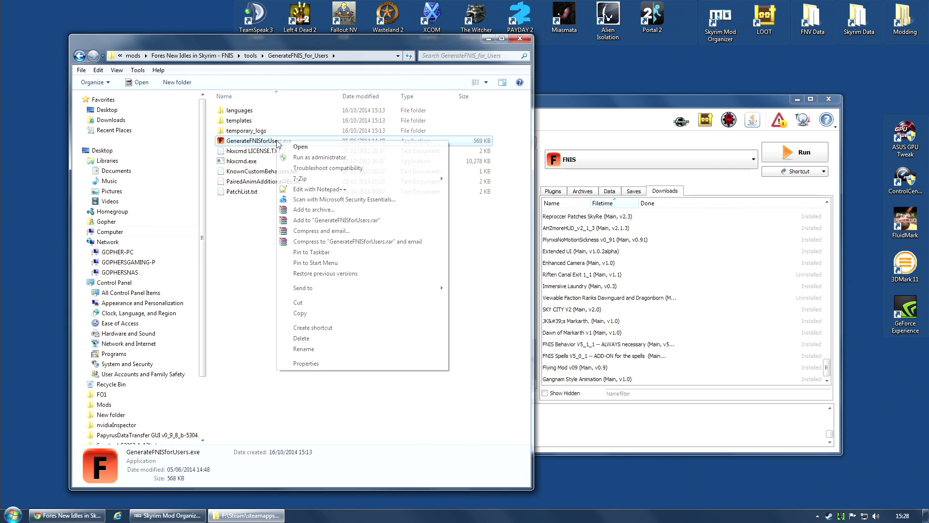
left_click(308, 157)
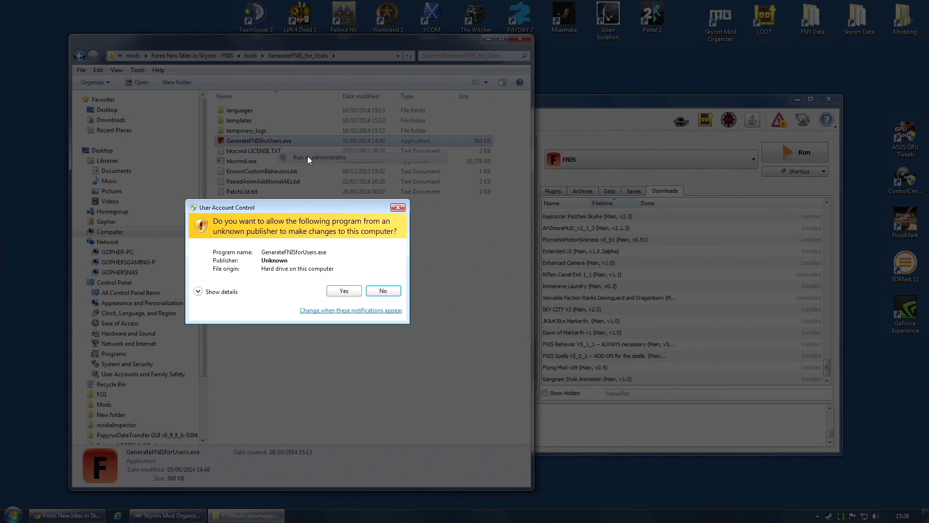
left_click(343, 291)
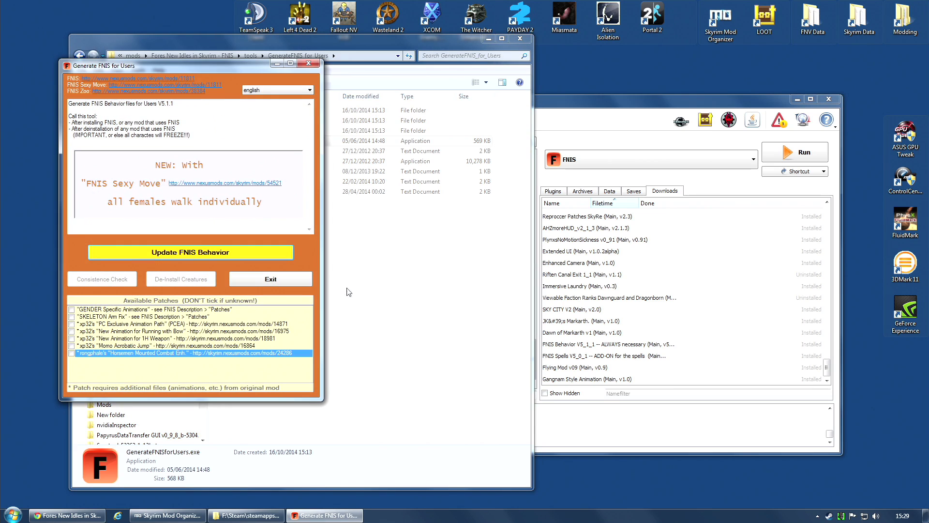
left_click(308, 64)
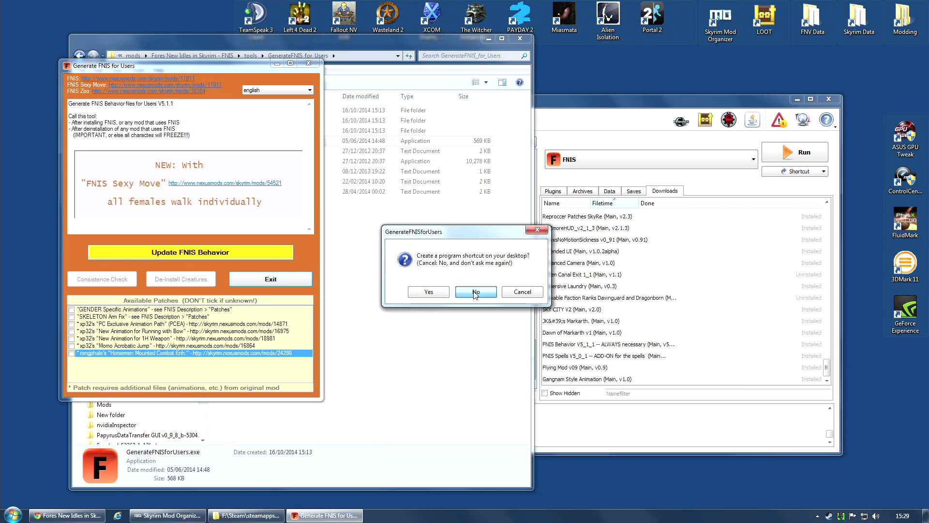
left_click(475, 292)
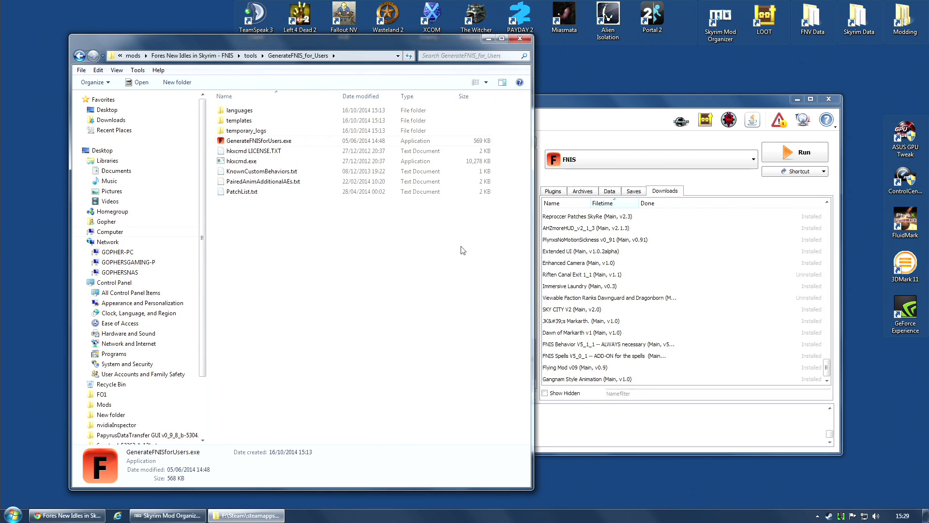
left_click(571, 134)
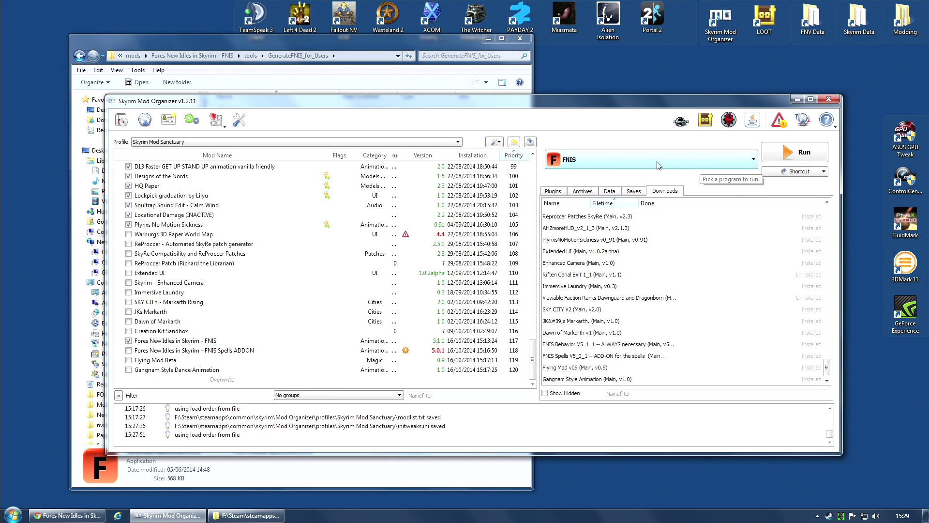
Set GenerateFNISforUsers.exe to always run as administrator via its Compatibility properties
left_click(394, 38)
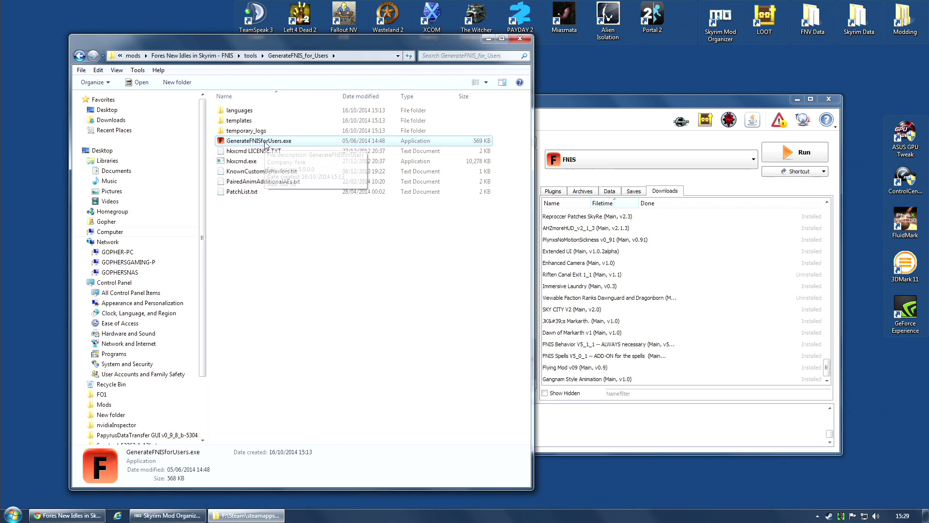
right_click(281, 142)
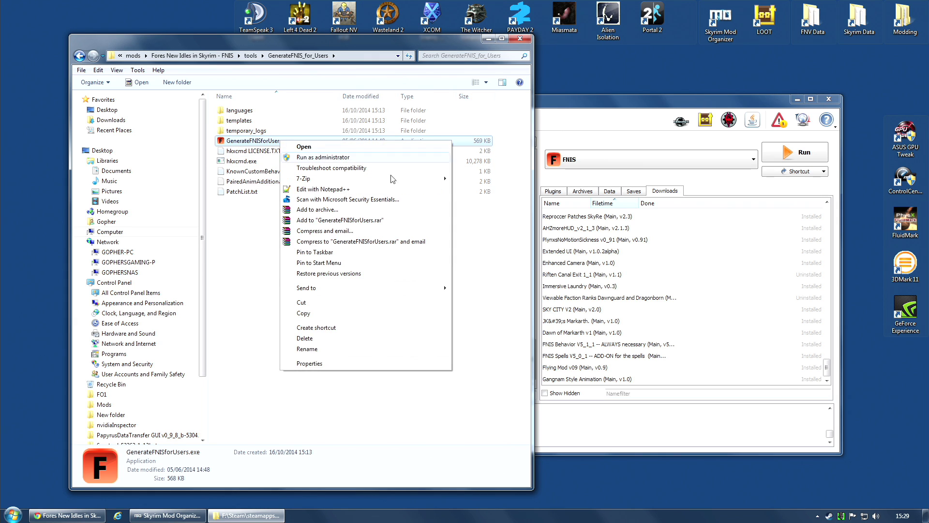
left_click(310, 363)
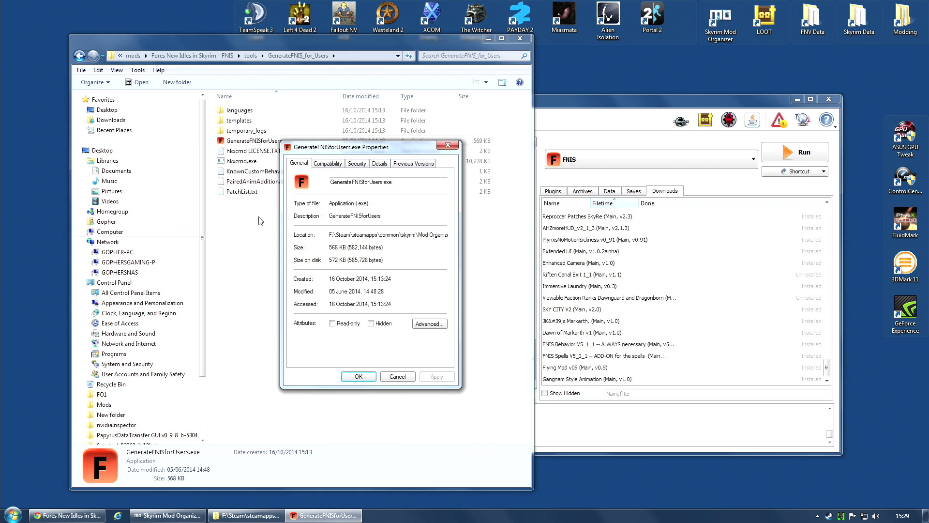
left_click(334, 164)
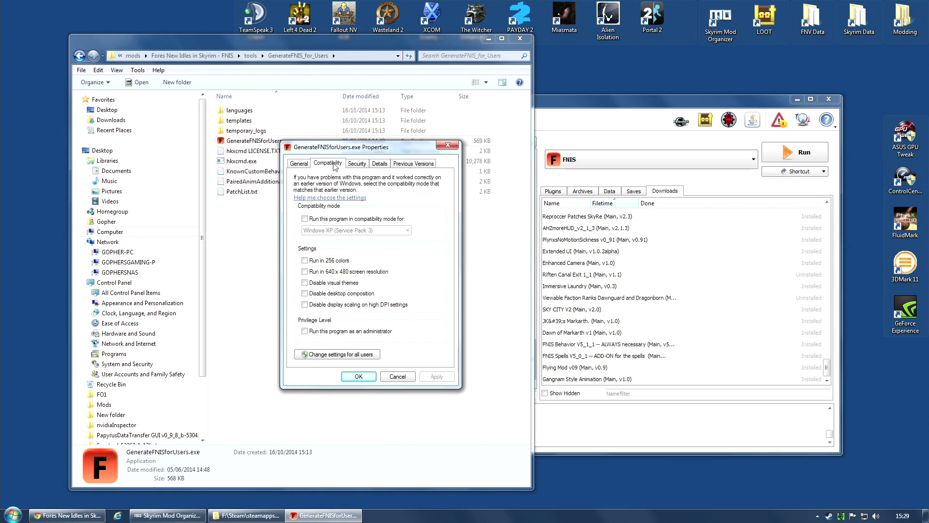
left_click(305, 331)
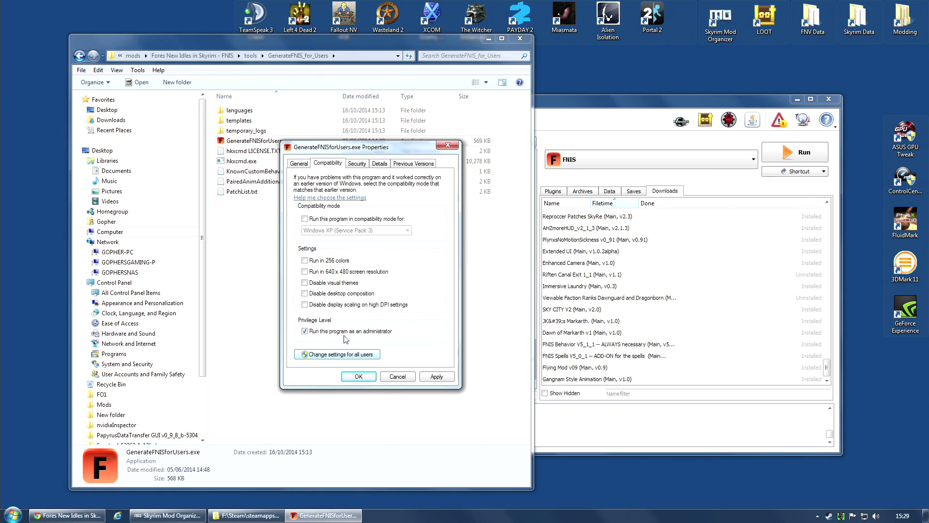
left_click(437, 377)
left_click(359, 376)
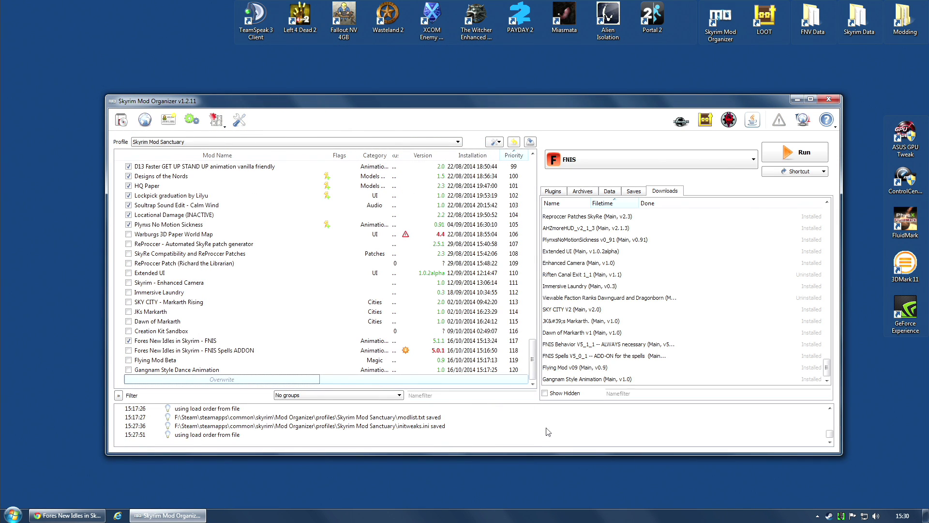
Run FNIS from Mod Organizer and exit, cancelling the desktop shortcut prompt permanently
left_click(781, 159)
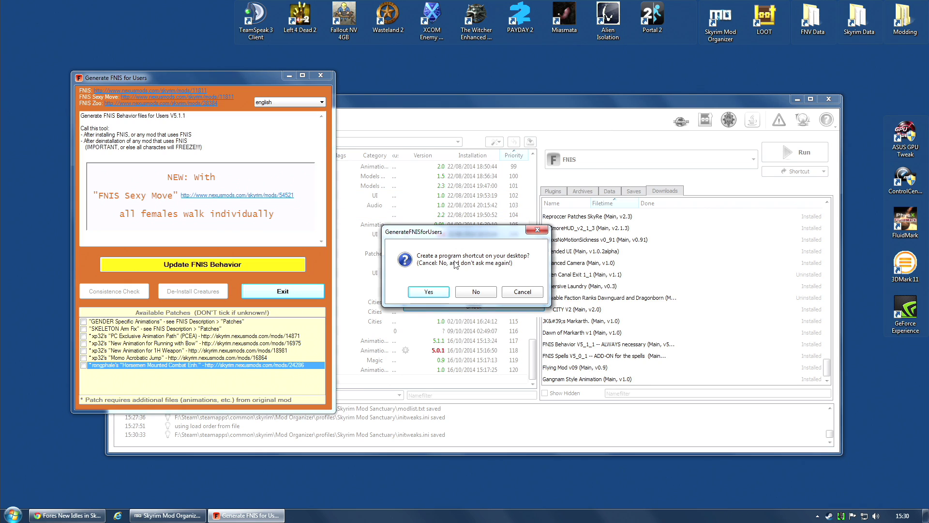
left_click(522, 292)
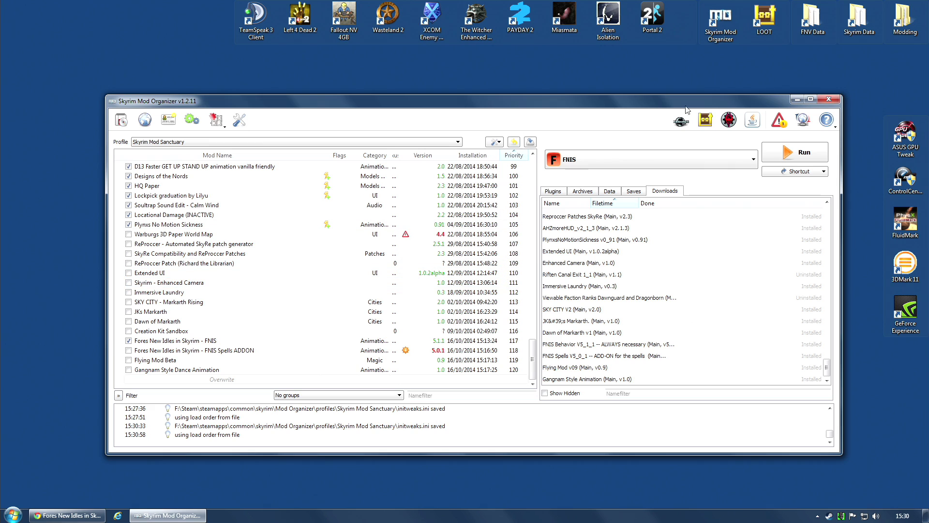
Check the problems report, then move DontAskAgainForLink.txt from Overwrite into the FNIS mod
left_click(779, 121)
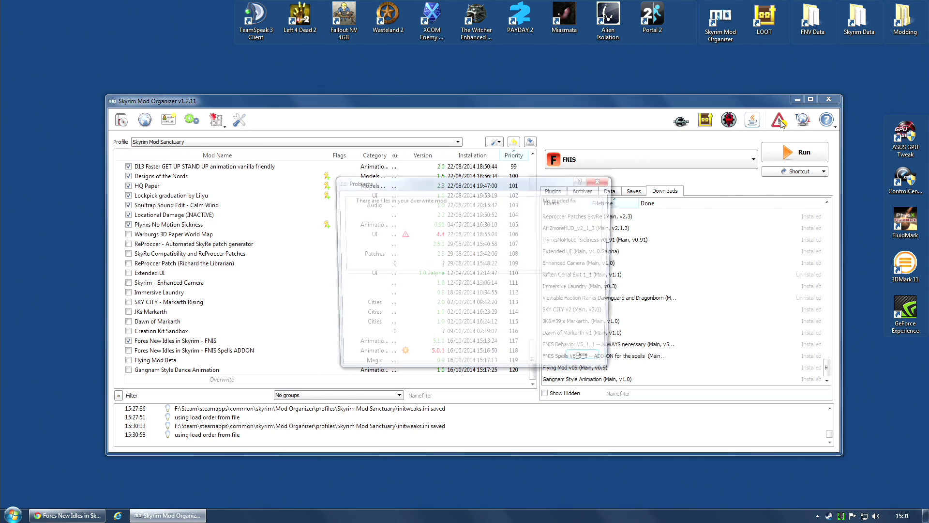
left_click(613, 182)
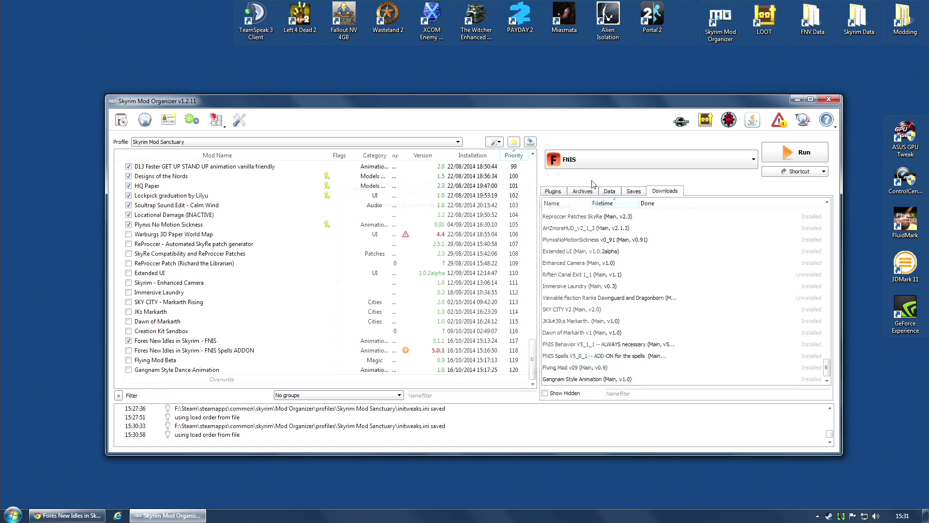
double_click(217, 380)
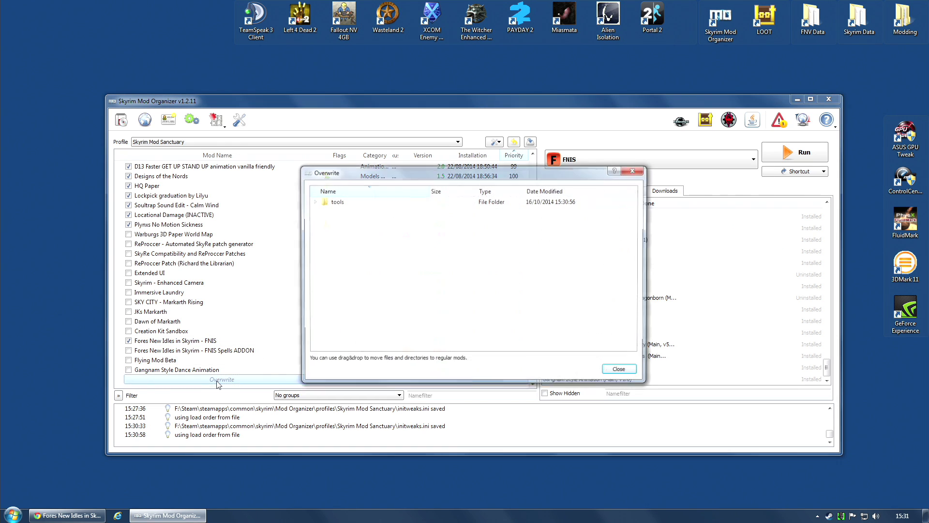
left_click(313, 201)
left_click(323, 211)
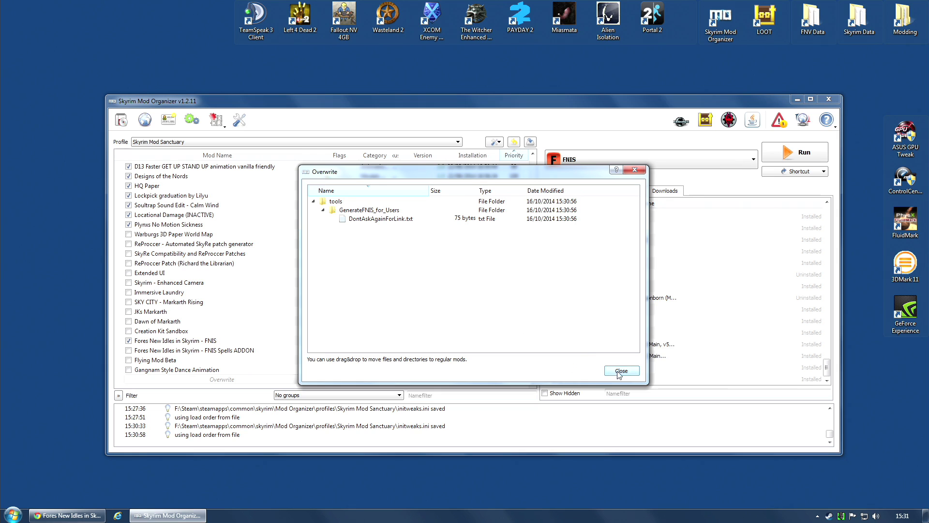
left_click(364, 221)
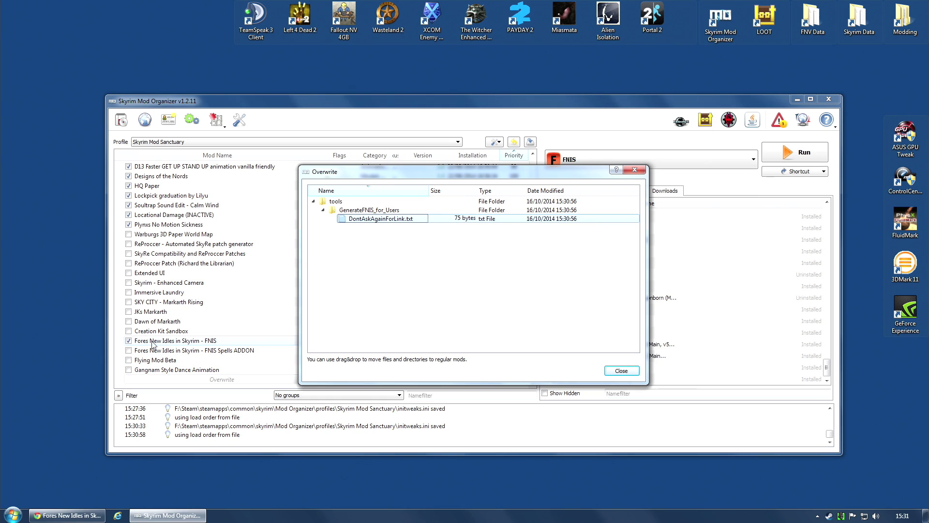
right_click(362, 218)
left_click(352, 219)
left_click_drag(352, 219, 190, 341)
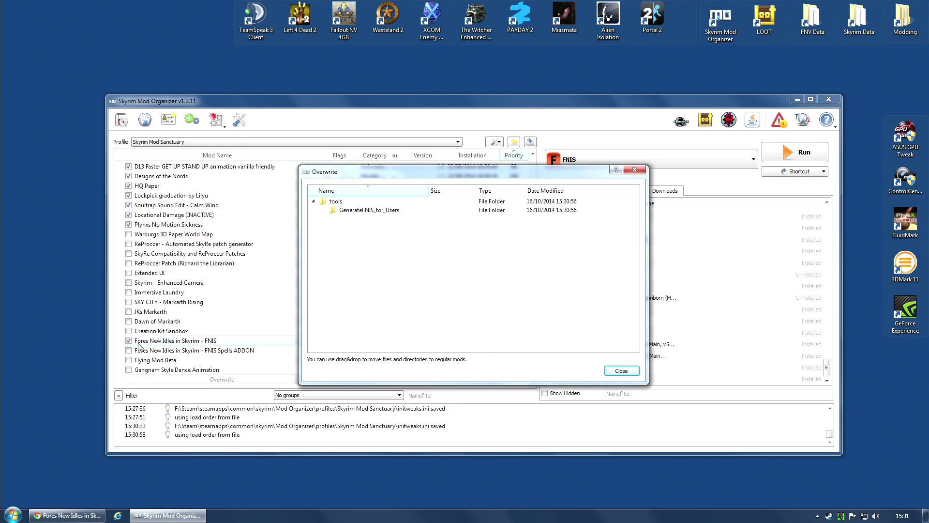
Confirm the file now appears under tools/GenerateFNIS_for_Users in the FNIS mod's file tree
left_click(621, 371)
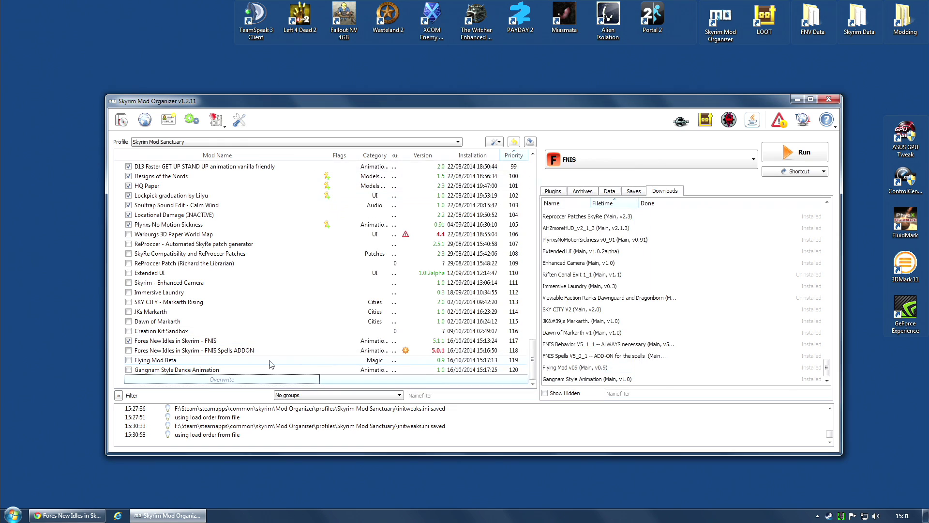
double_click(190, 344)
left_click(600, 136)
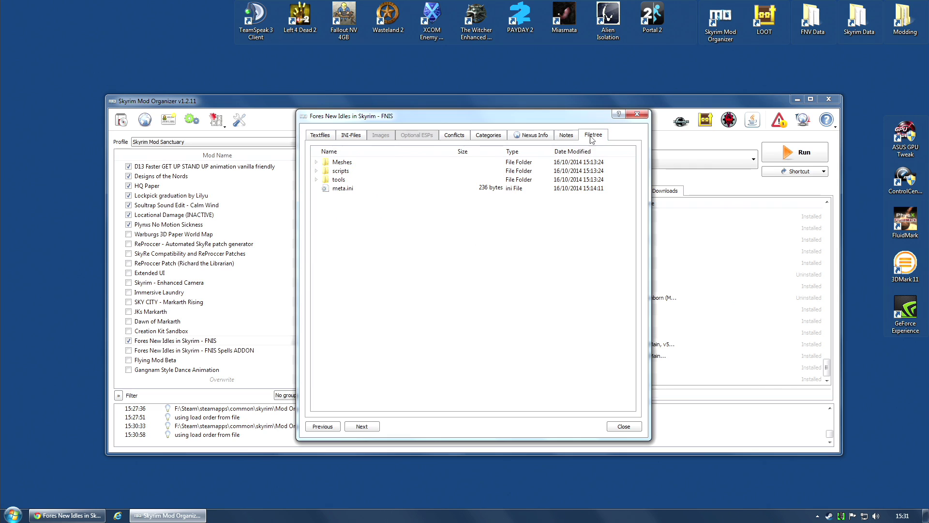
left_click(316, 179)
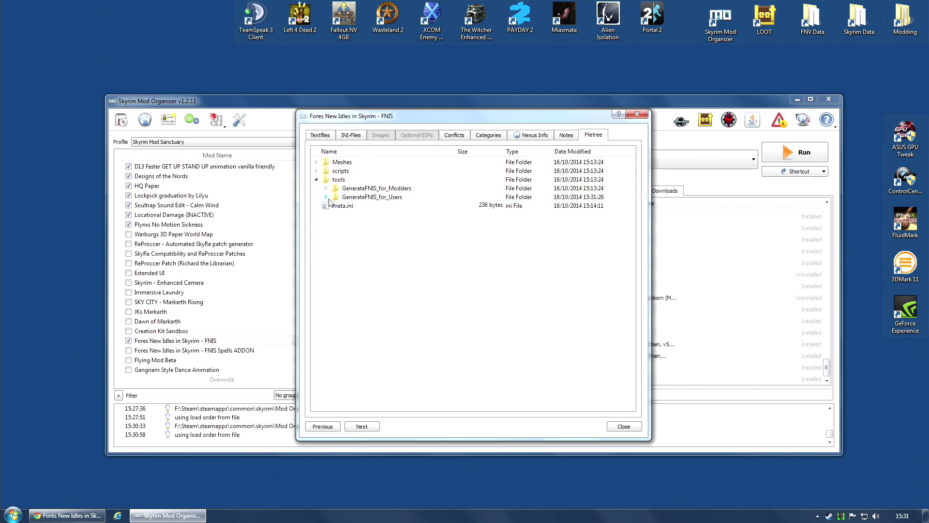
left_click(326, 197)
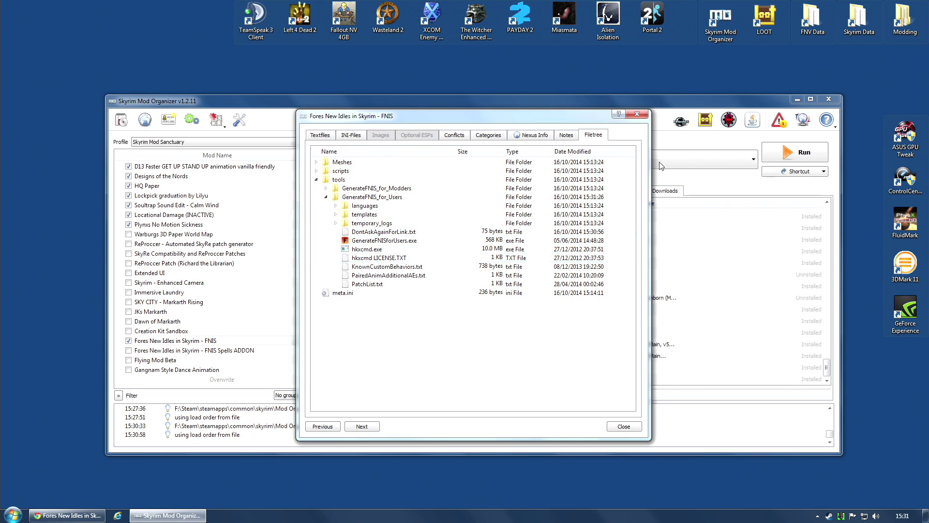
left_click(638, 115)
Delete the leftover tools folder from Overwrite
left_click(226, 380)
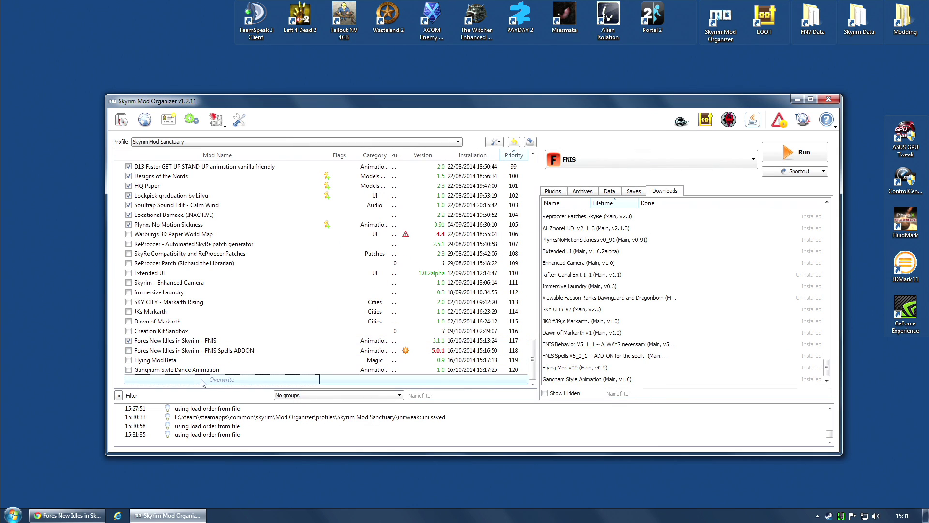
right_click(227, 381)
left_click(218, 385)
double_click(149, 379)
left_click(334, 201)
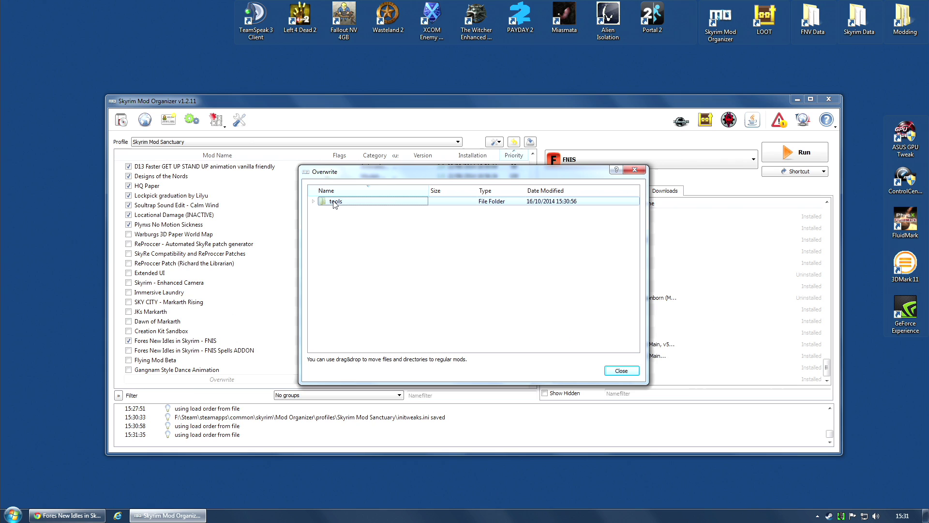
right_click(334, 201)
left_click(364, 217)
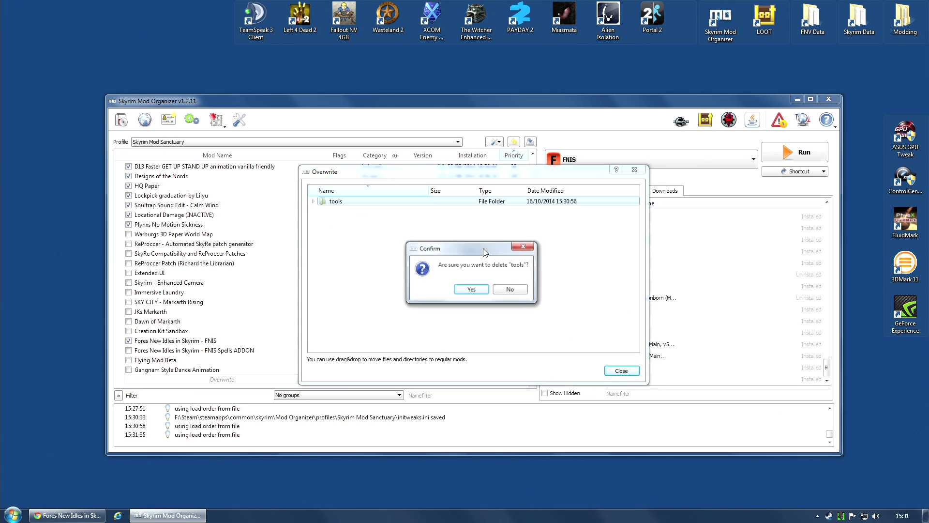
left_click(471, 292)
left_click(620, 370)
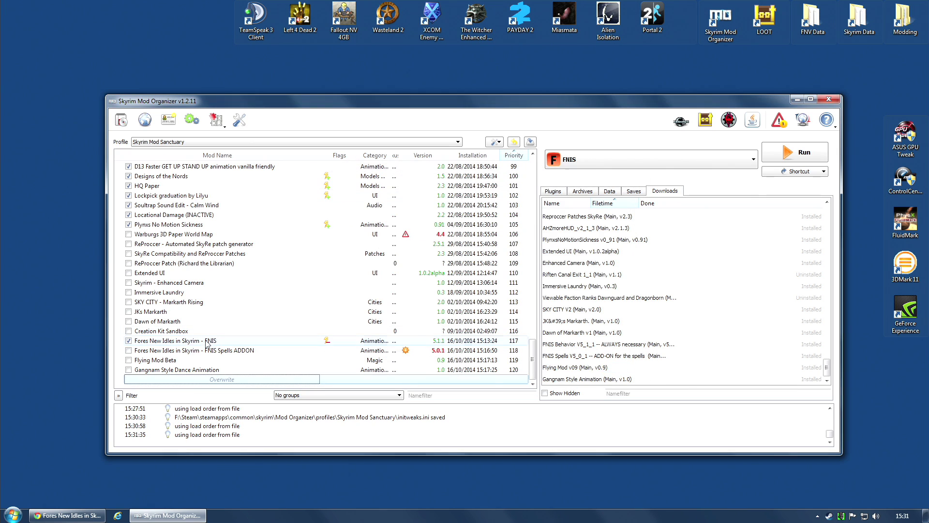
Run Generate FNIS for Users again and exit it
left_click(156, 339)
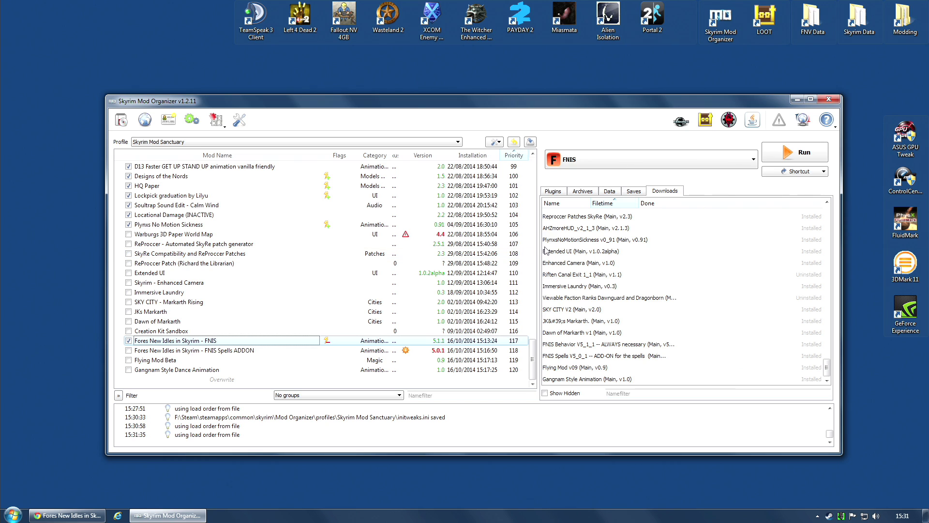
left_click(777, 152)
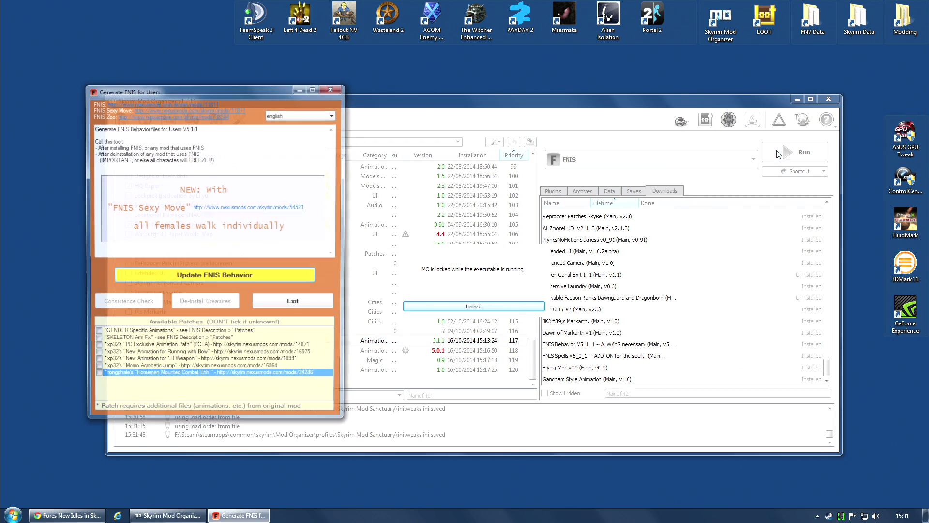
left_click(307, 304)
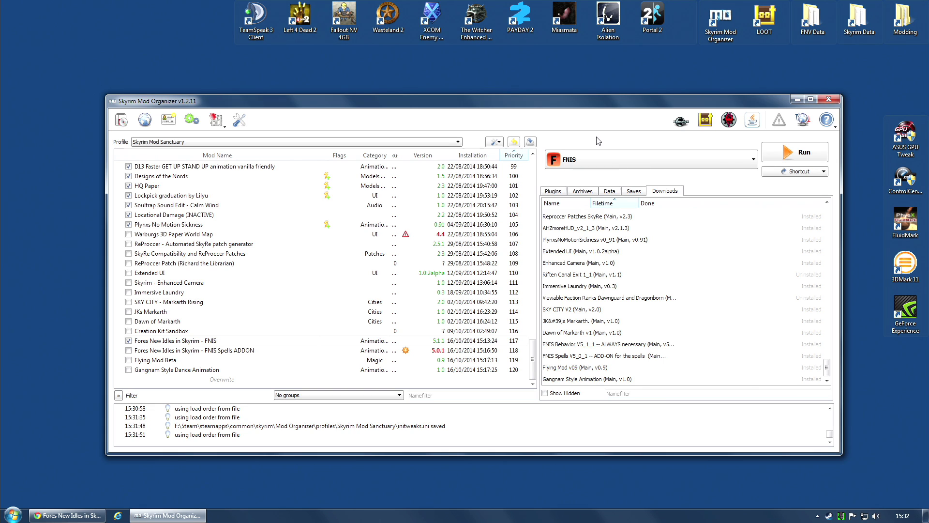
Add an FNIS toolbar launcher, select SKSE as the executable, and enable FNIS Spells ADDON
left_click(796, 171)
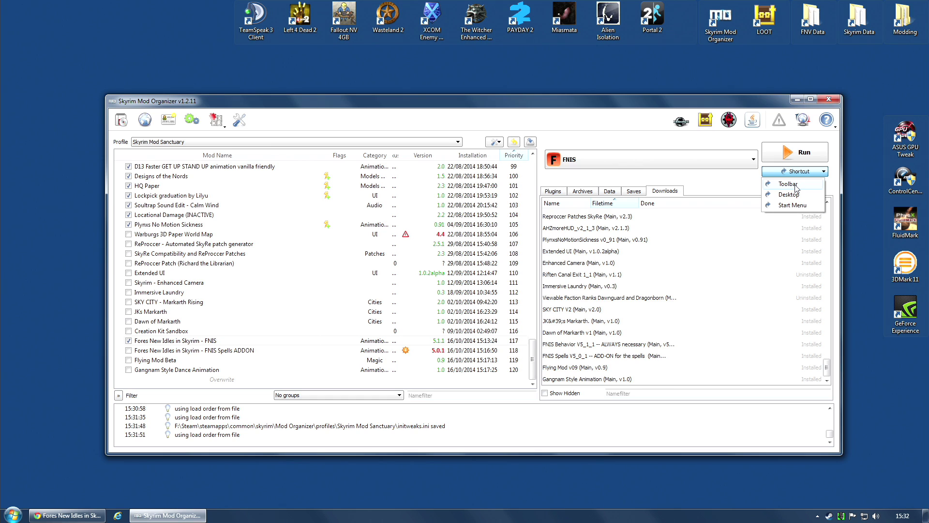
left_click(795, 185)
left_click(753, 160)
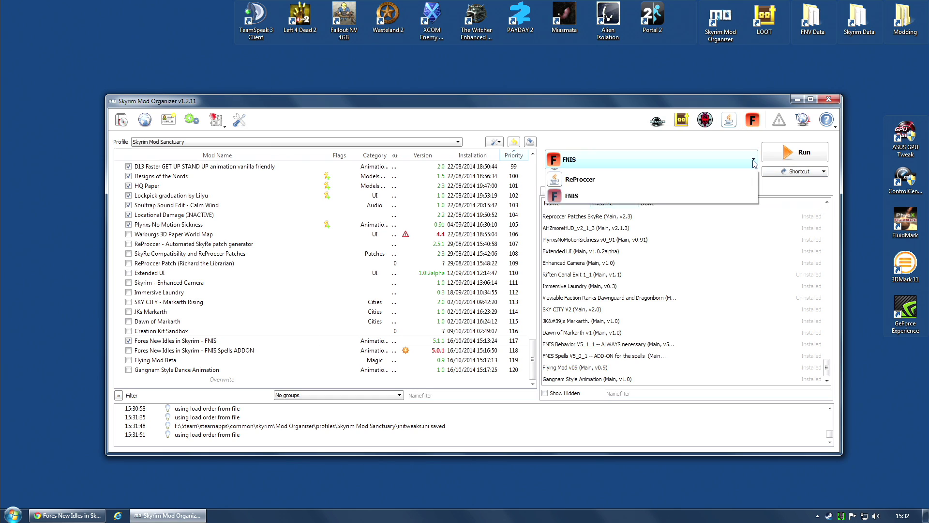
left_click(710, 187)
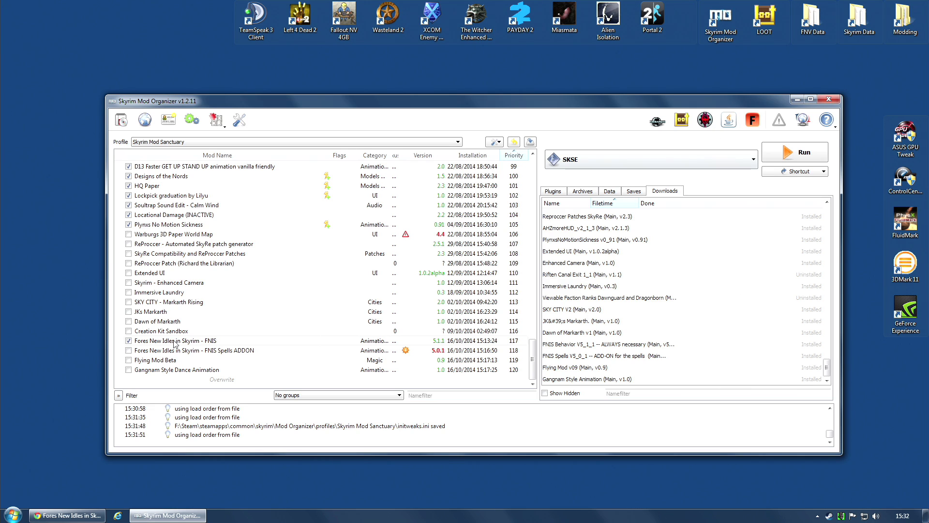
left_click(129, 351)
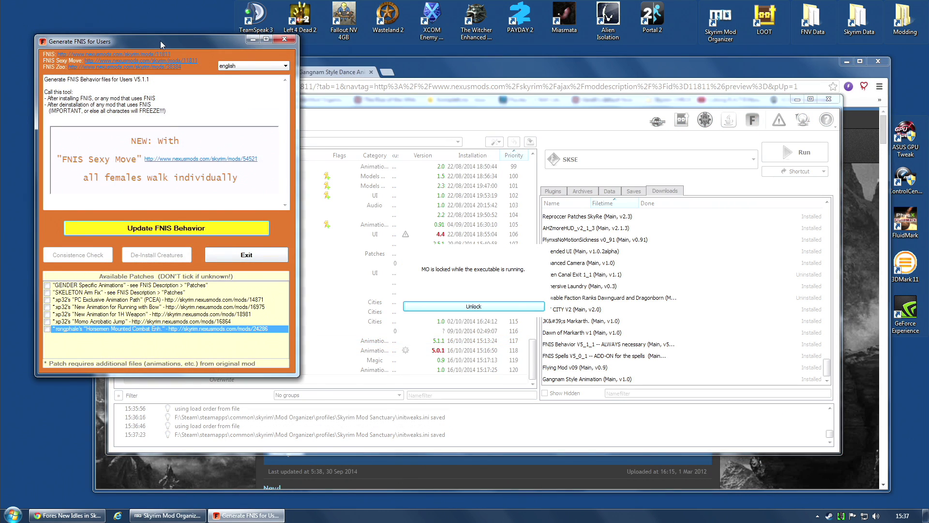
Update FNIS behavior to include 224 animations from 3 mods, then exit the generator
left_click_drag(161, 41, 216, 62)
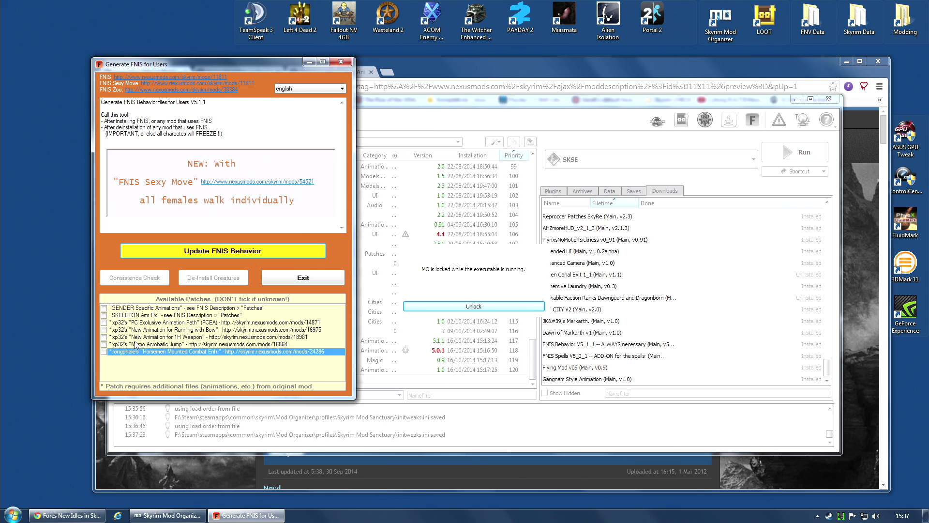
left_click(214, 252)
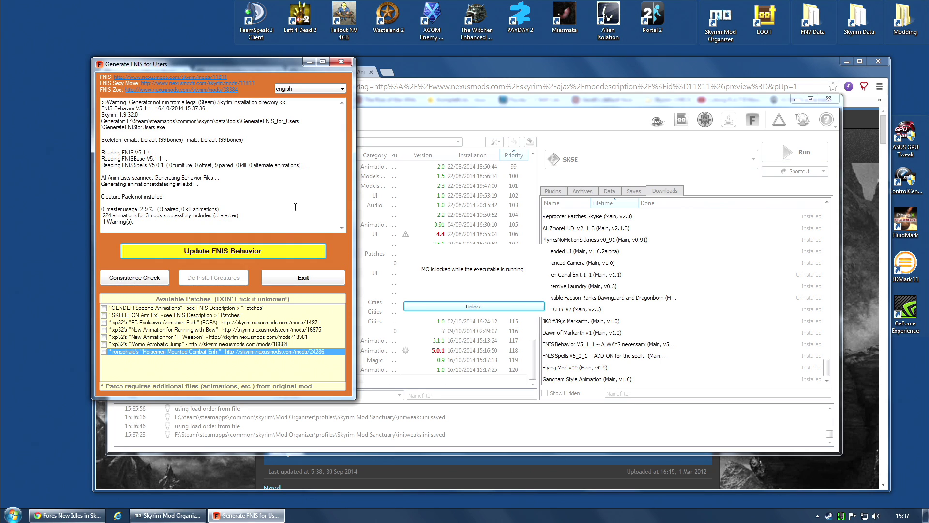
left_click(318, 279)
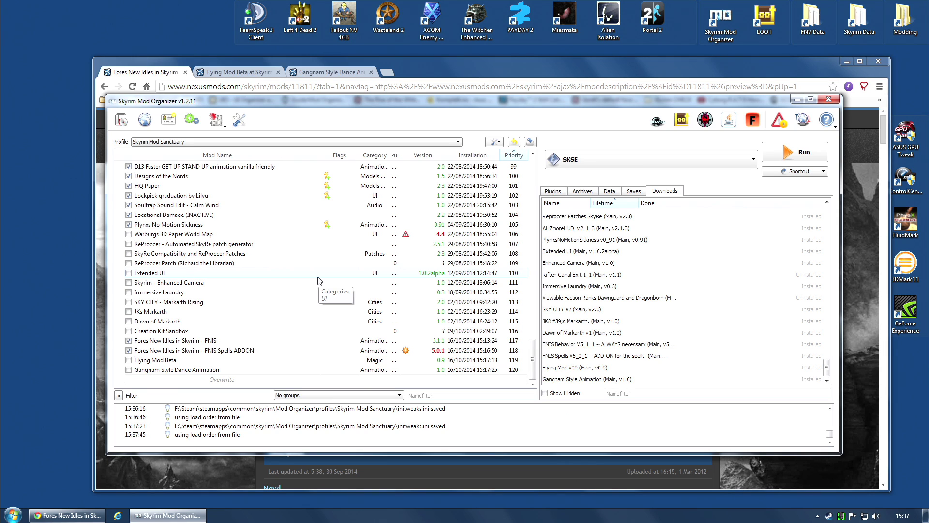
Review the problems and Overwrite contents, then create the mod 'FNIS Test Spells' from Overwrite
left_click(778, 121)
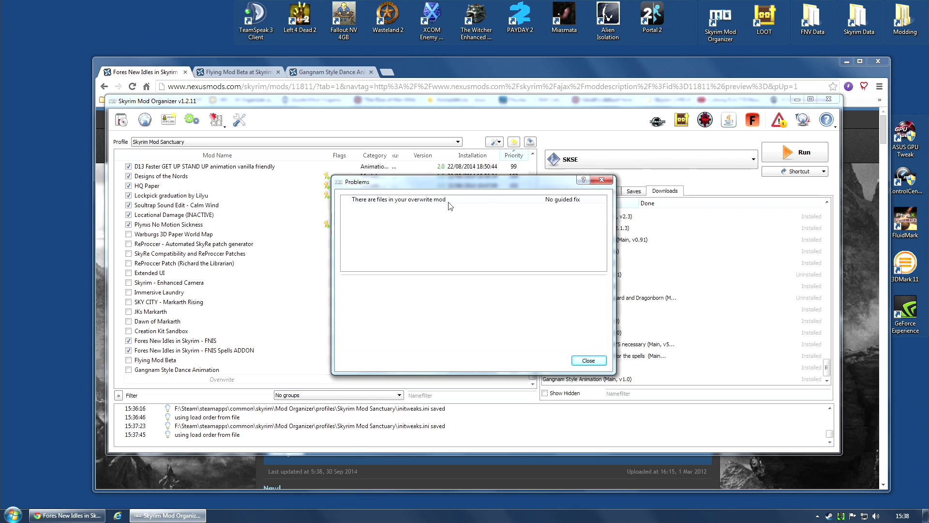
left_click(602, 181)
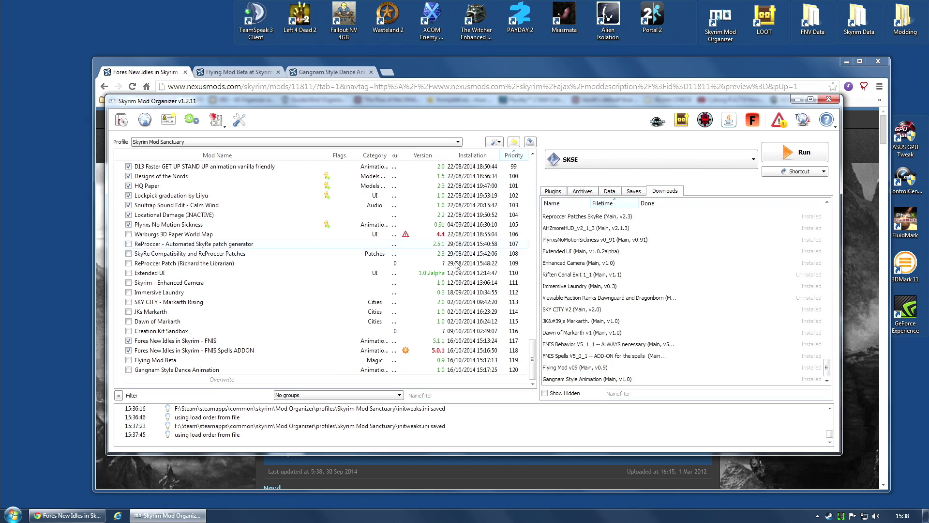
double_click(221, 380)
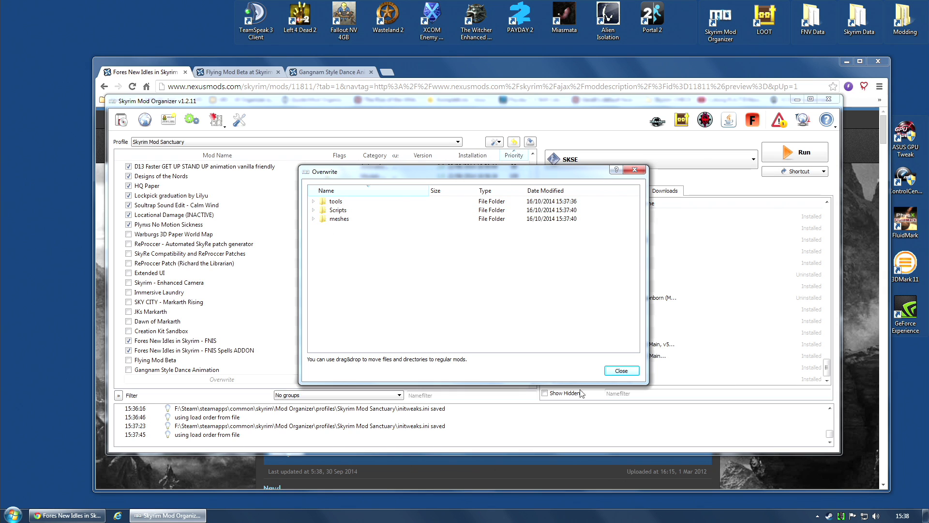
left_click(618, 375)
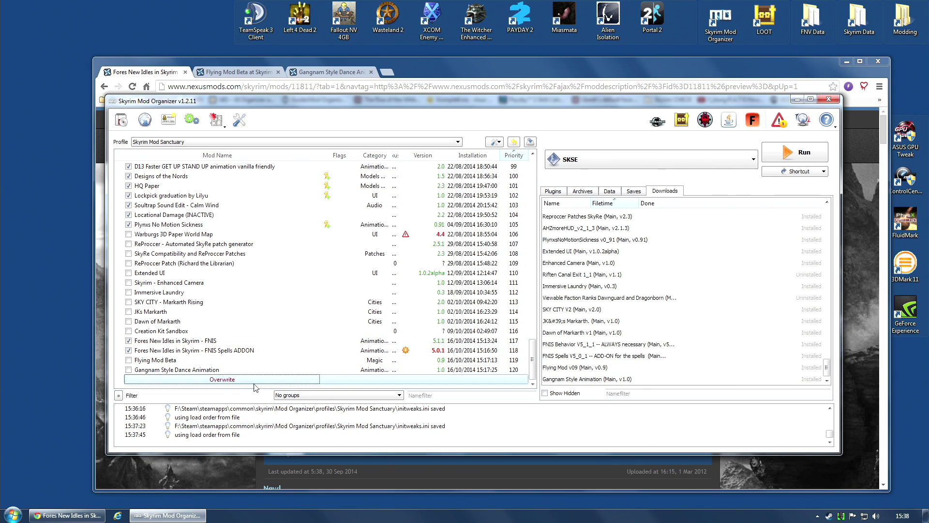
right_click(222, 381)
left_click(244, 398)
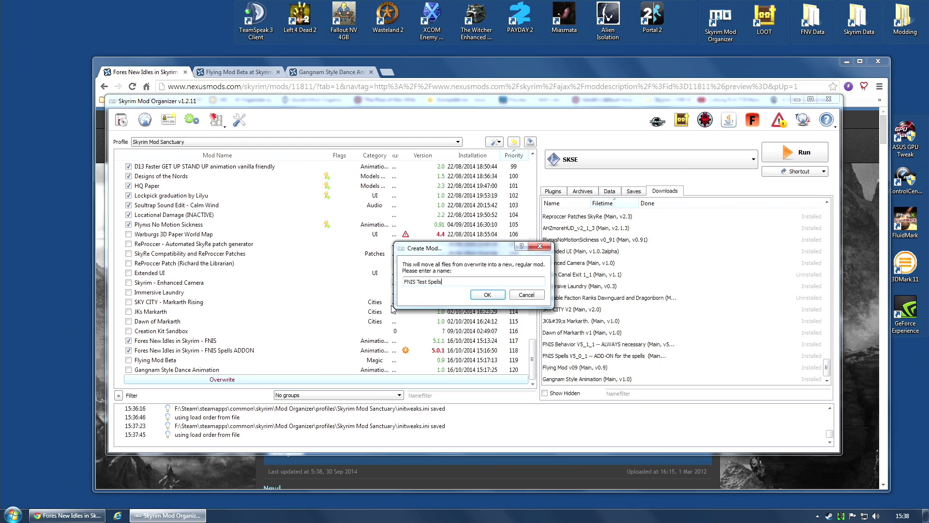
left_click(486, 297)
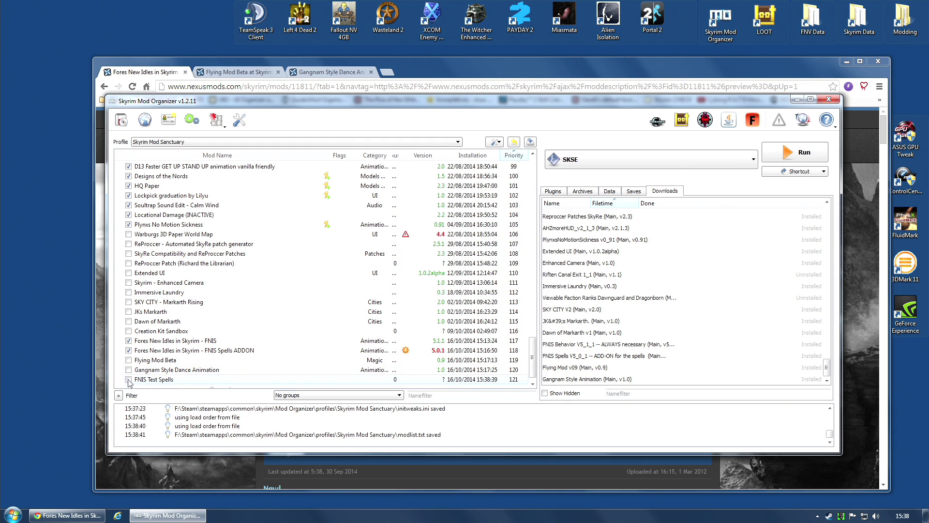
Enable FNIS Test Spells and launch Skyrim through SKSE
left_click(129, 380)
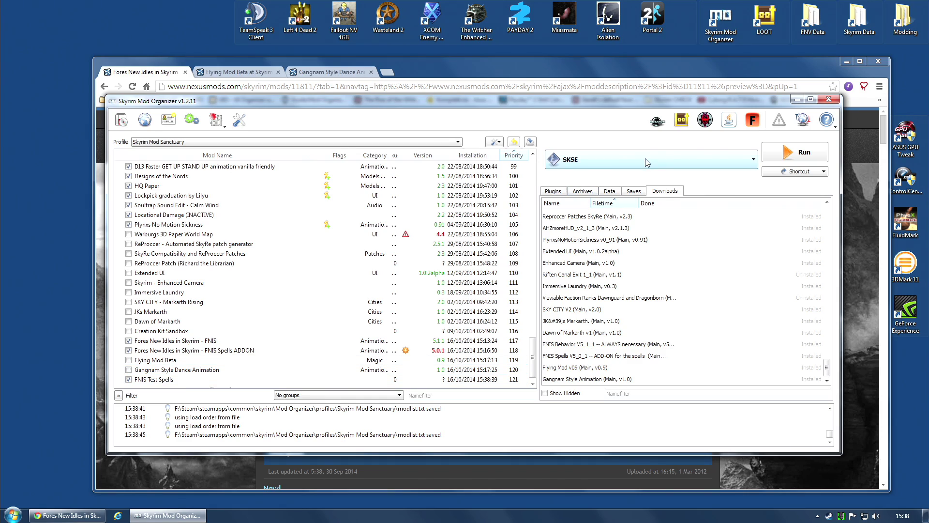
left_click(787, 158)
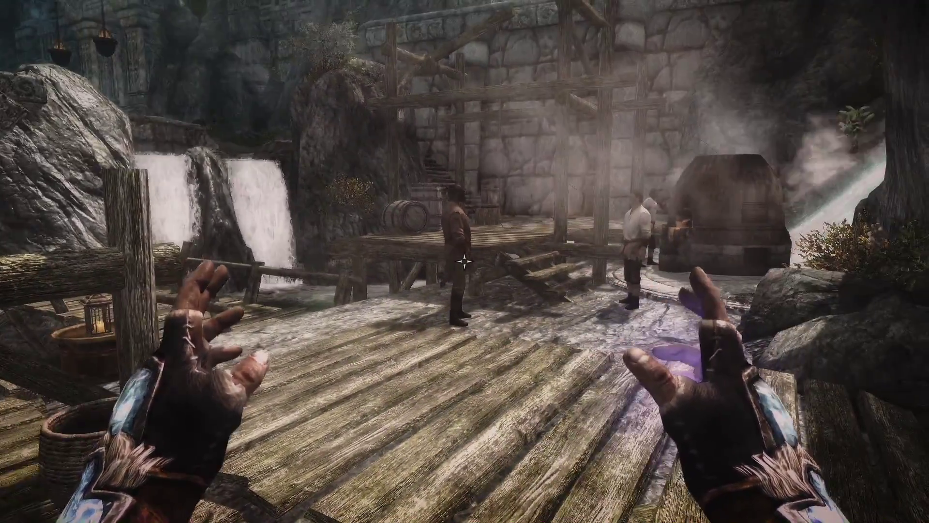
Cast the FNIS spell, pick cyclic idle C11 from the c10 group, and walk forward to test it
left_click(464, 262)
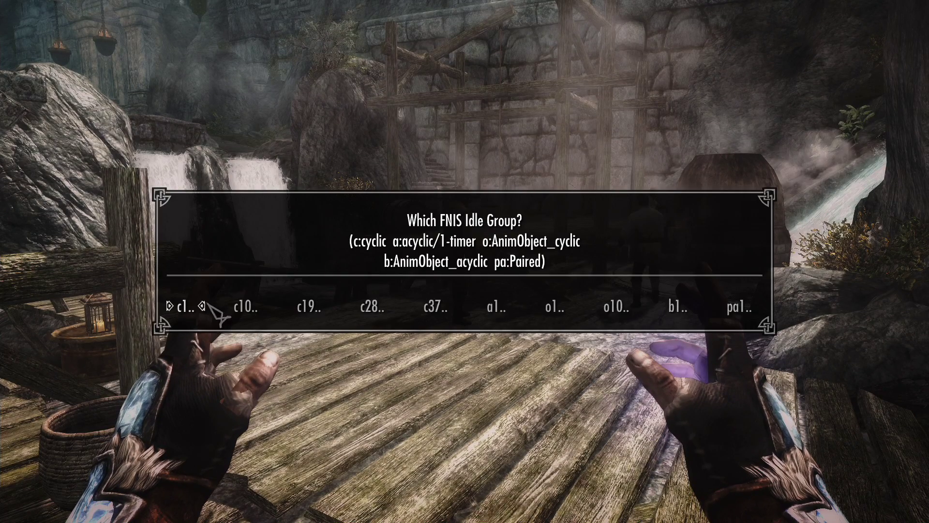
left_click(249, 308)
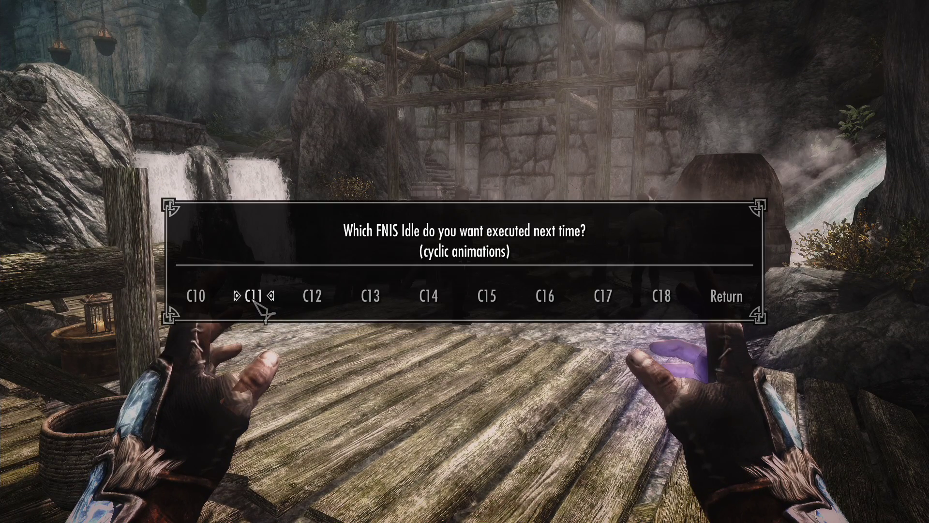
left_click(254, 299)
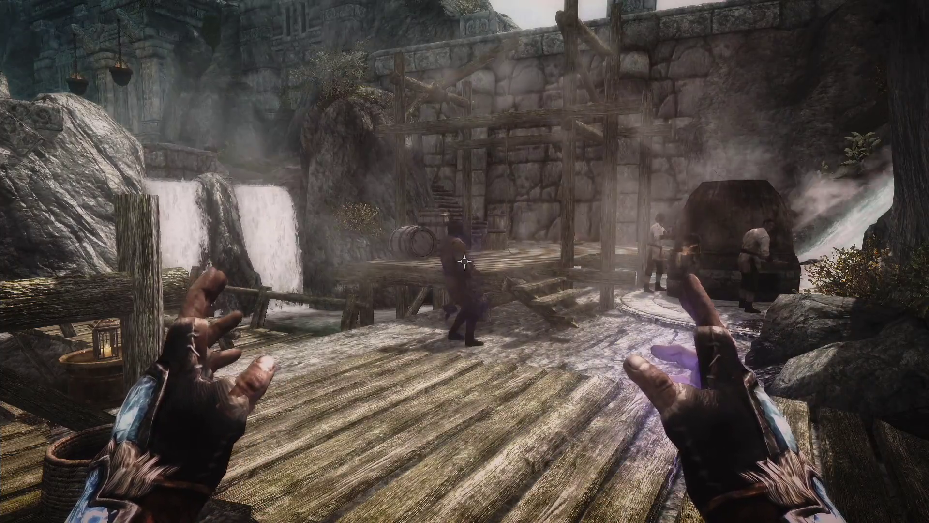
key("w")
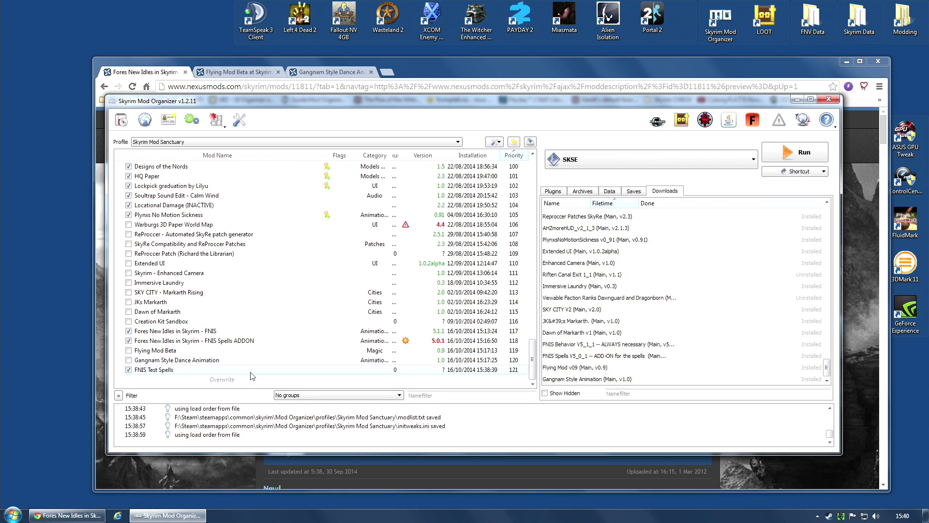
Enable Gangnam Style Dance Animation and move it above Flying Mod Beta
left_click(199, 361)
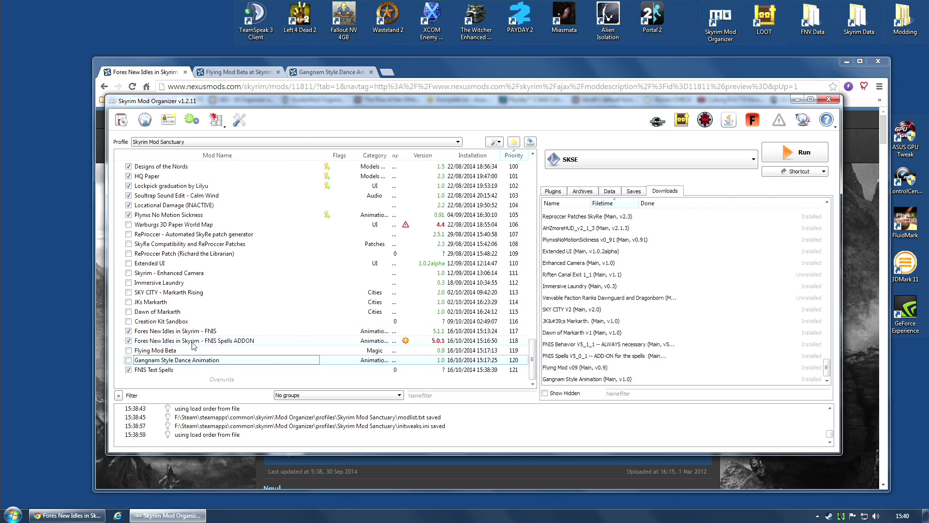
left_click(128, 360)
left_click_drag(148, 363, 148, 348)
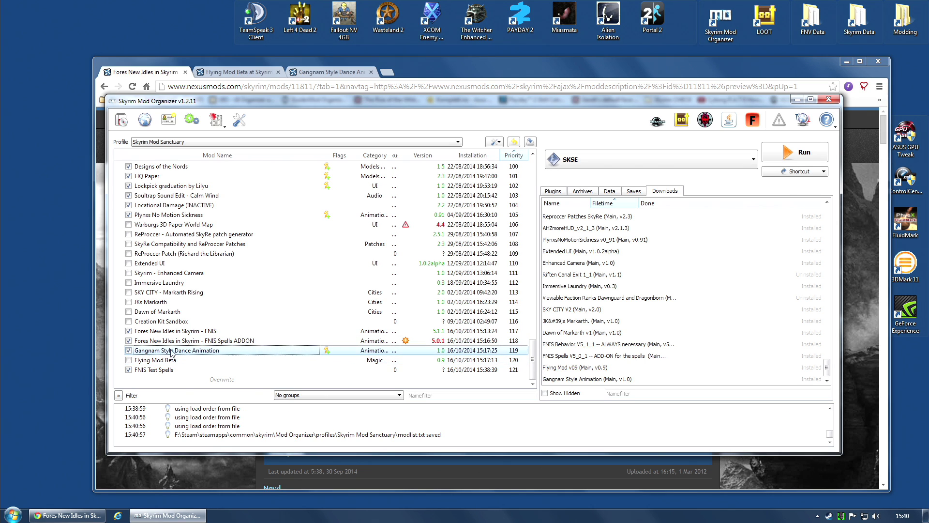
Rerun Update FNIS Behavior in the FNIS generator, then view the files collected in Overwrite
left_click(750, 125)
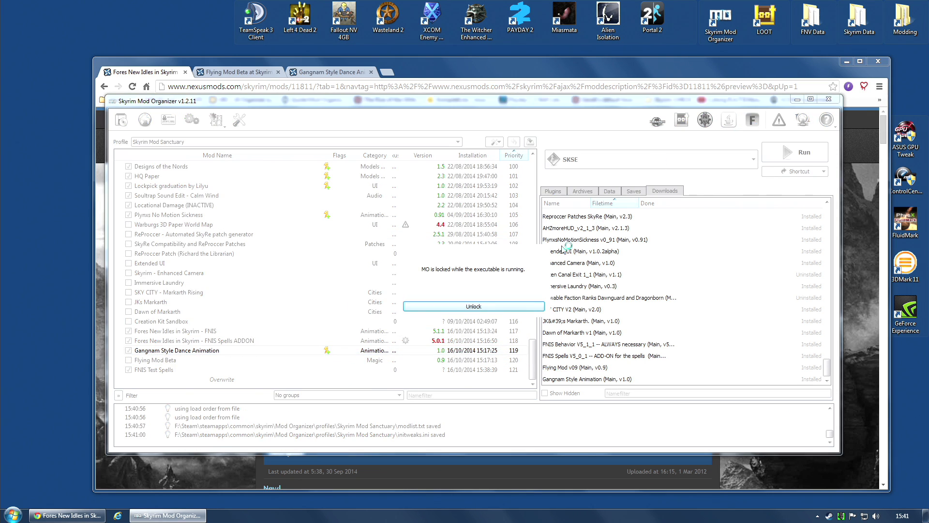
left_click(274, 313)
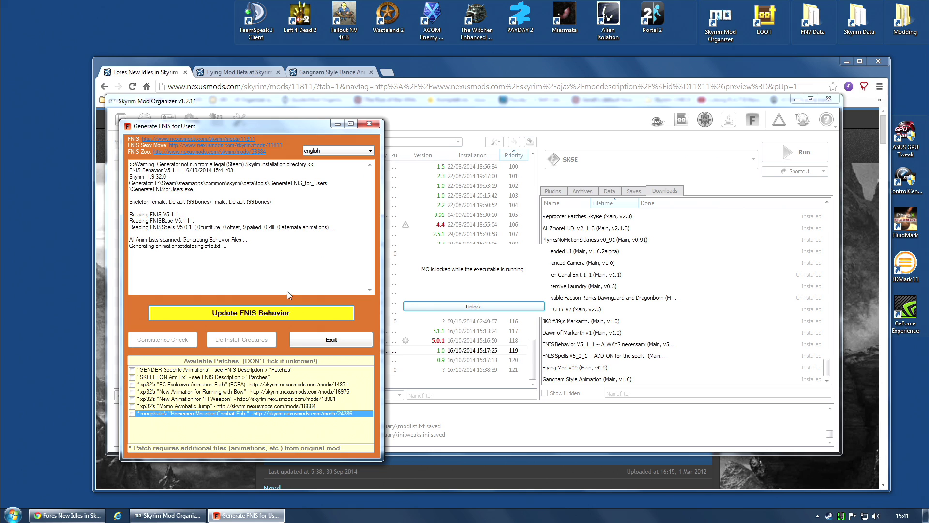
left_click(332, 342)
double_click(213, 381)
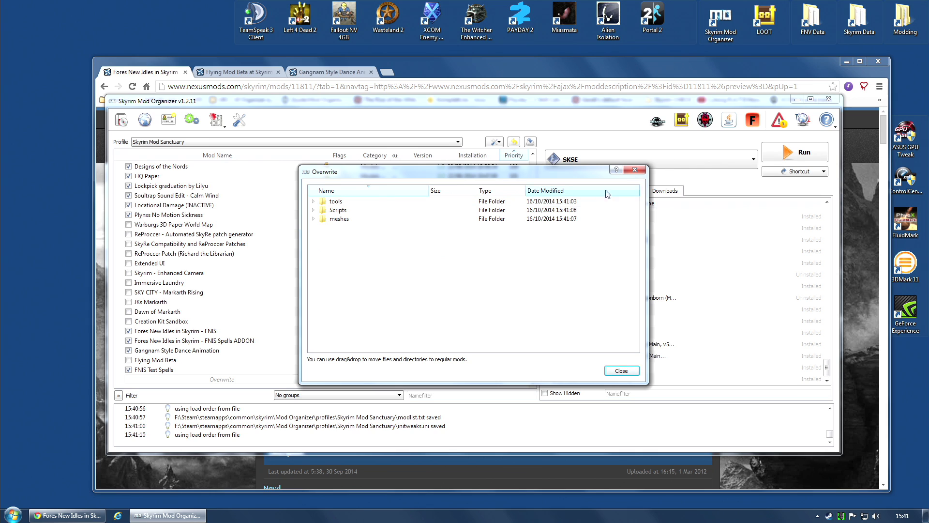
Remove the FNIS Test Spells mod from the mod list
left_click(634, 170)
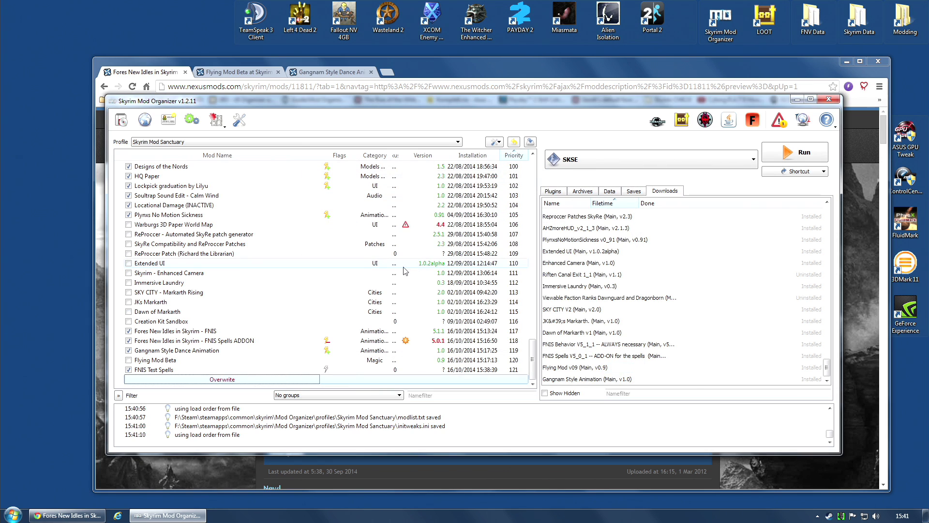
right_click(179, 382)
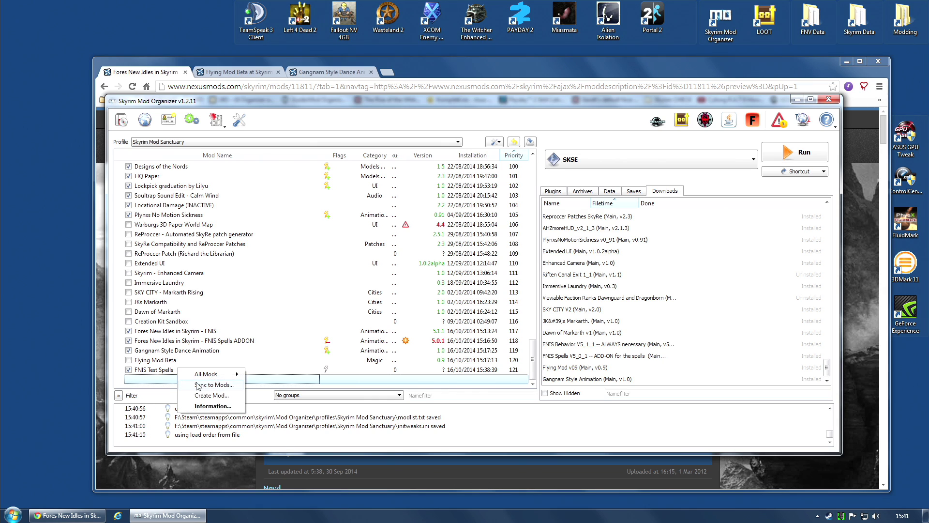
left_click(156, 382)
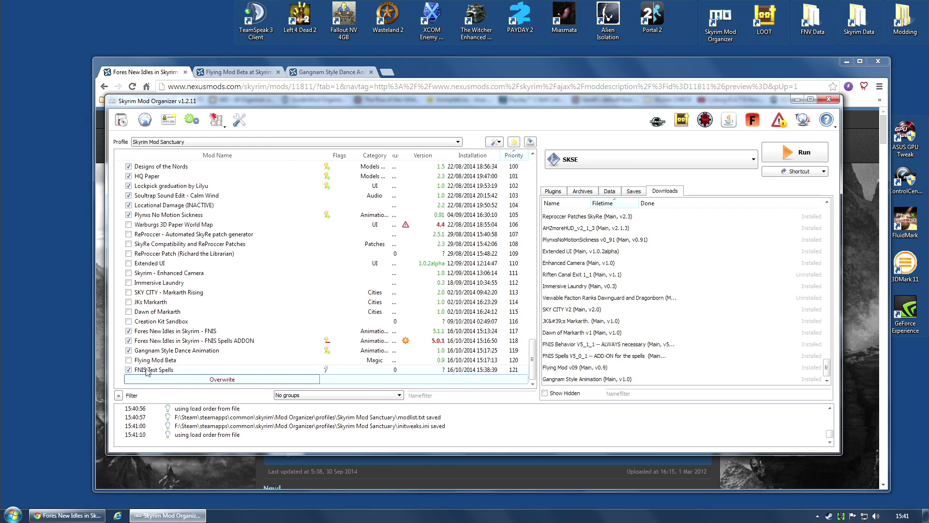
right_click(155, 369)
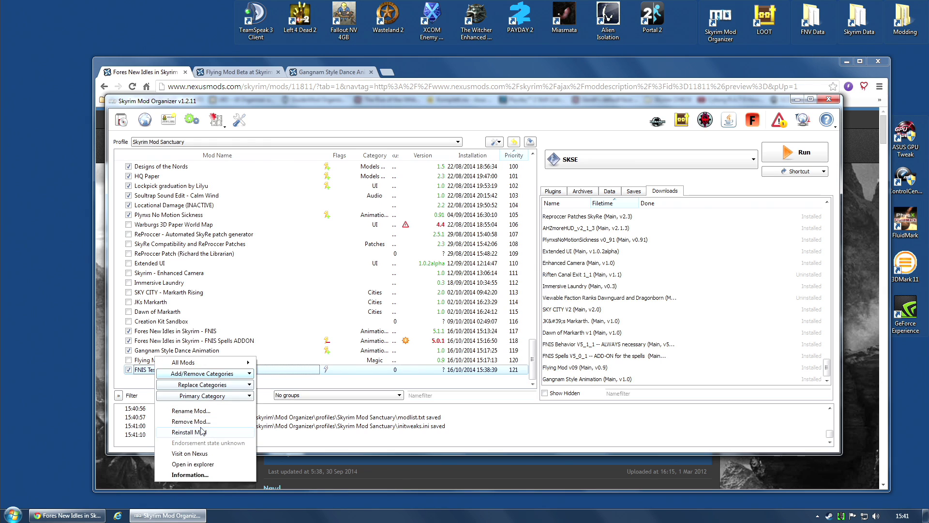
left_click(190, 422)
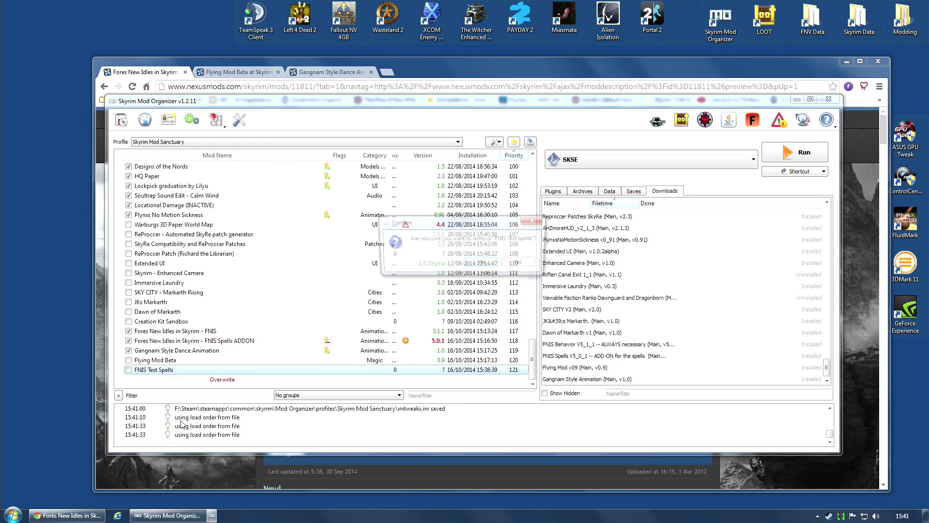
left_click(482, 267)
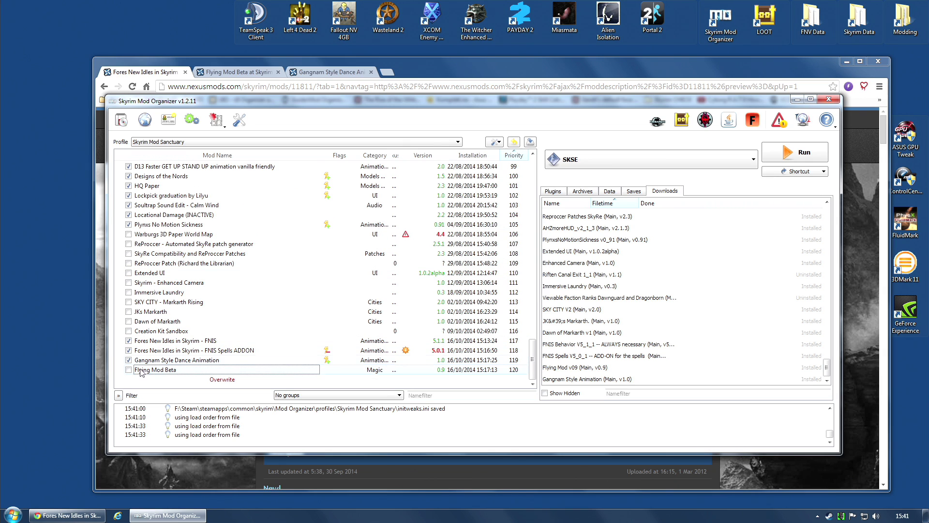
Create and enable a new mod 'FNIS Dance + Gangnam' from the Overwrite files
right_click(220, 382)
left_click(270, 396)
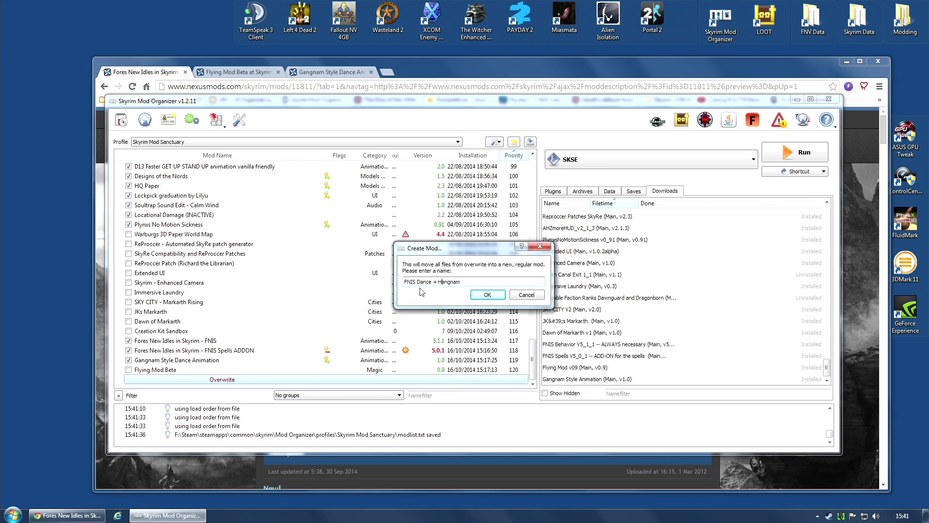
key("BackSpace")
type("G")
left_click(485, 295)
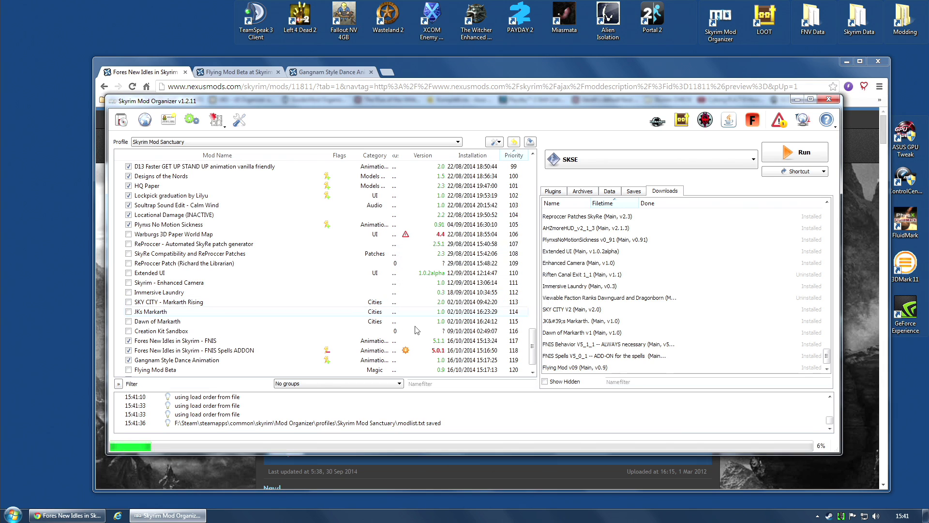
left_click(128, 380)
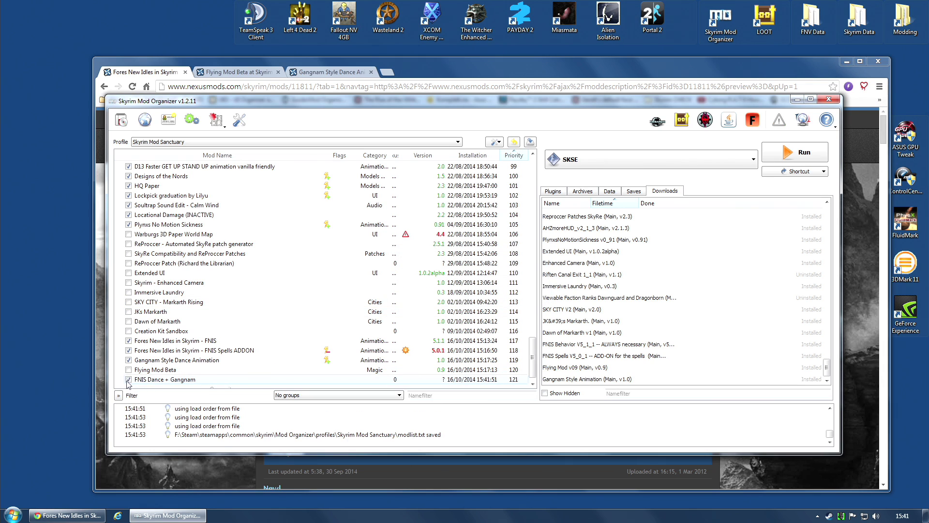
Launch Skyrim through SKSE, cast the FNIS spell and play cyclic idle C1
left_click(786, 154)
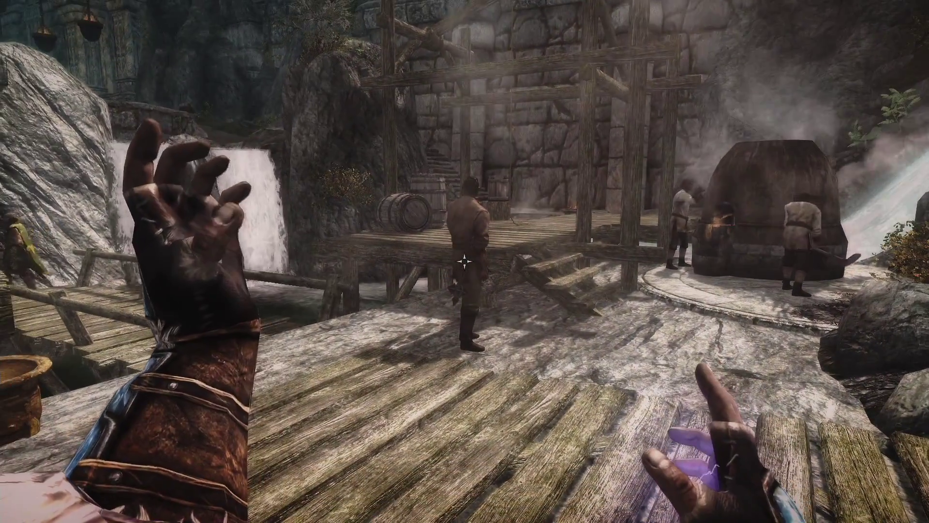
left_click(465, 262)
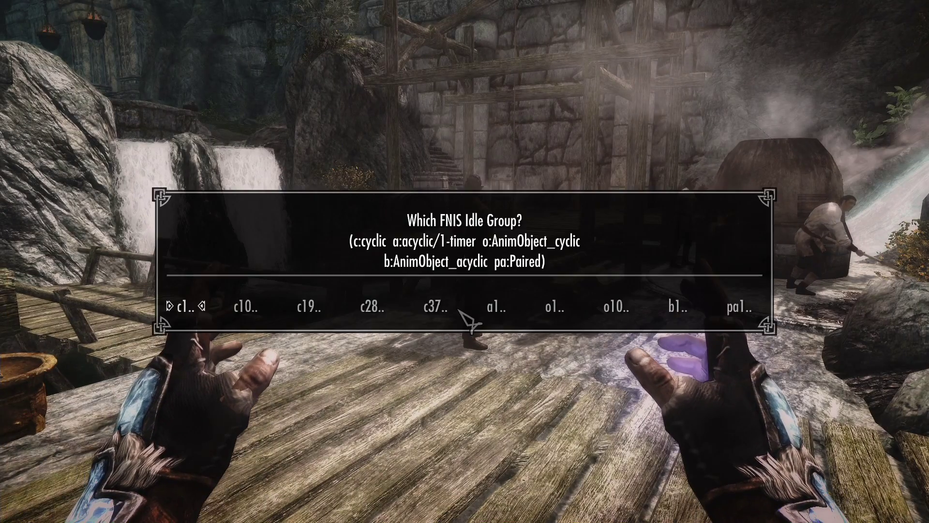
left_click(199, 311)
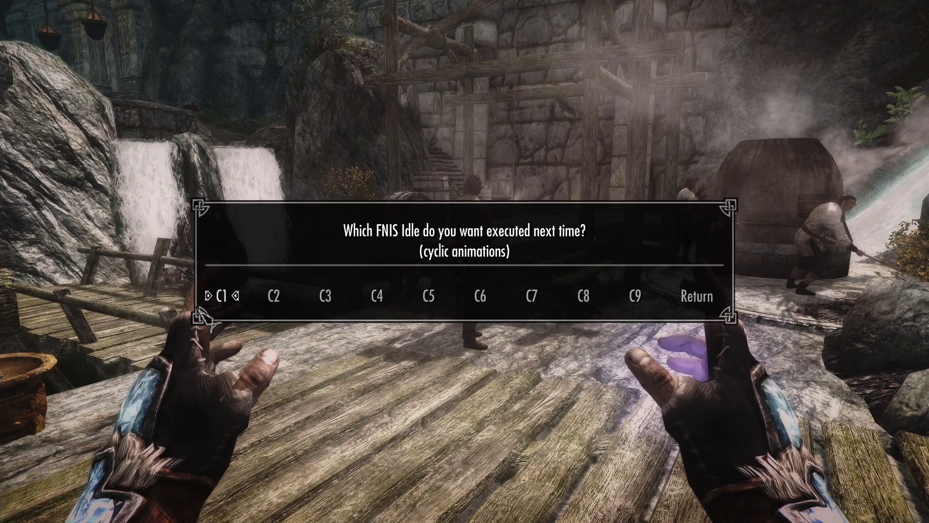
left_click(231, 298)
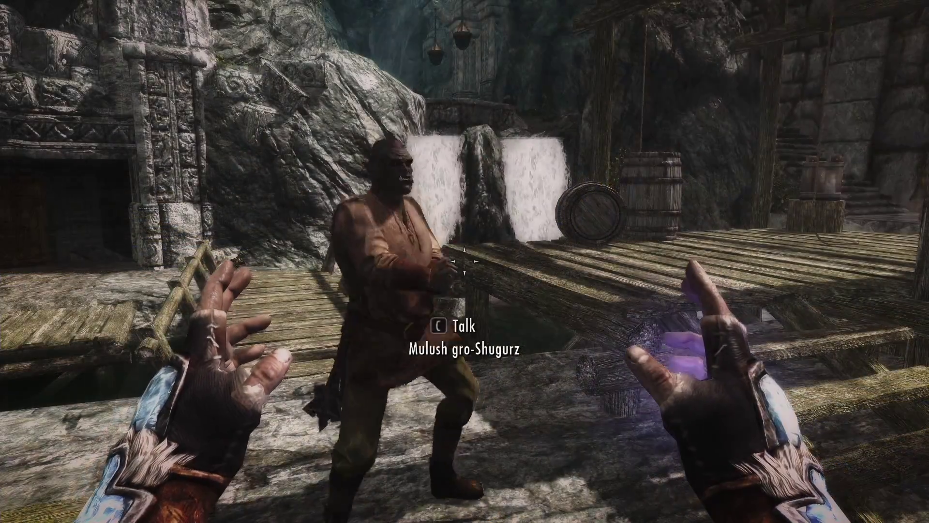
mouse_move(465, 261)
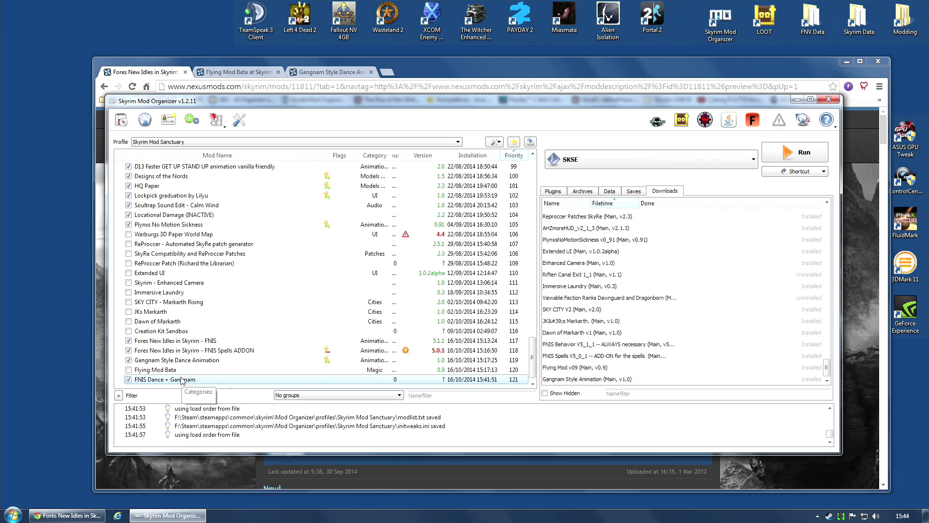
Disable FNIS Dance + Gangnam, Gangnam Style and FNIS Spells ADDON; enable Flying Mod Beta
left_click(129, 380)
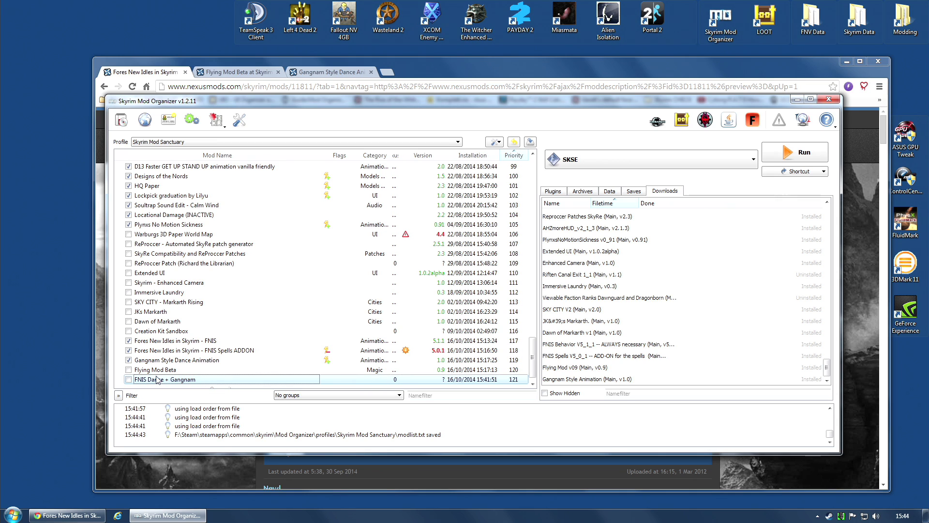
left_click(129, 360)
left_click(129, 350)
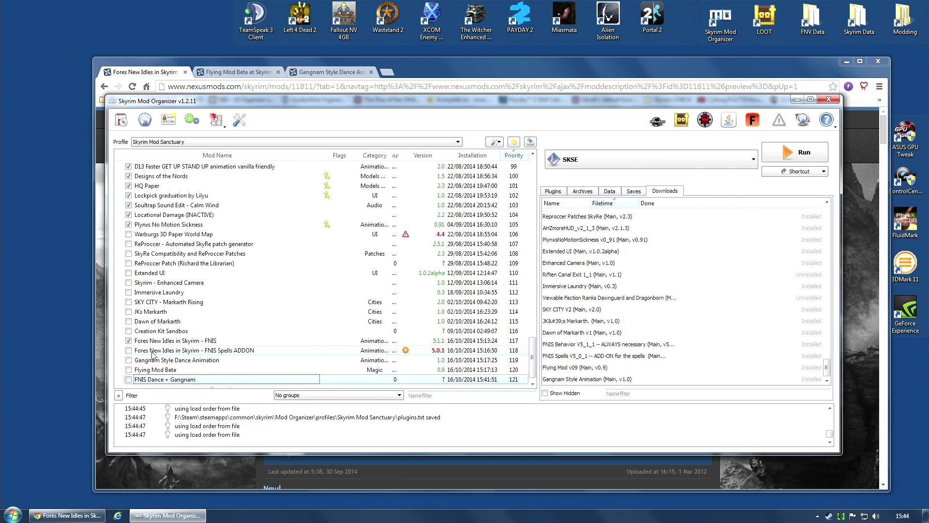
left_click(129, 370)
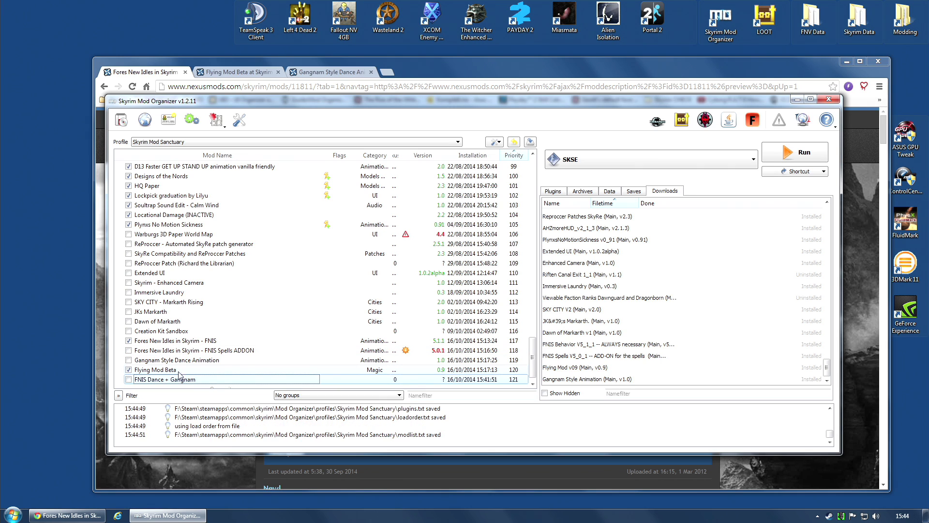
Regenerate FNIS behaviours for the flying mod and bring up the Overwrite actions
left_click(753, 121)
left_click(239, 266)
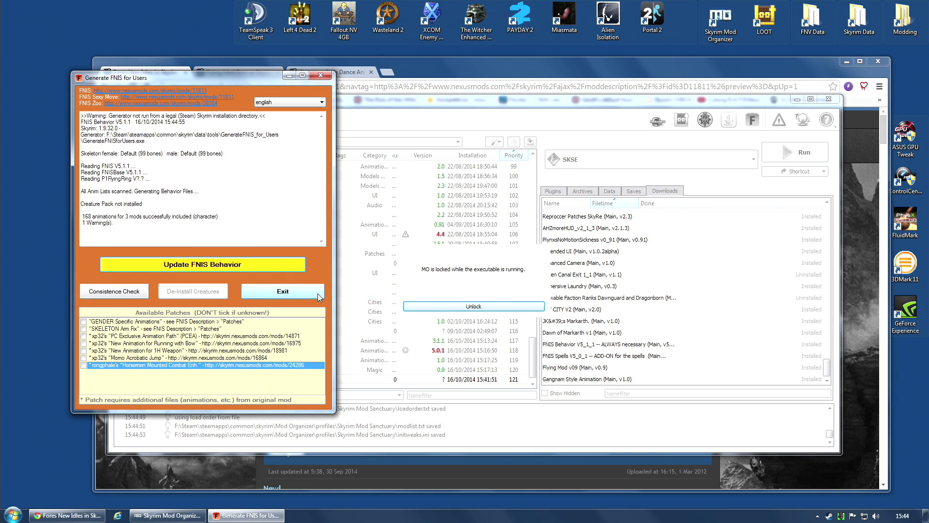
left_click(283, 291)
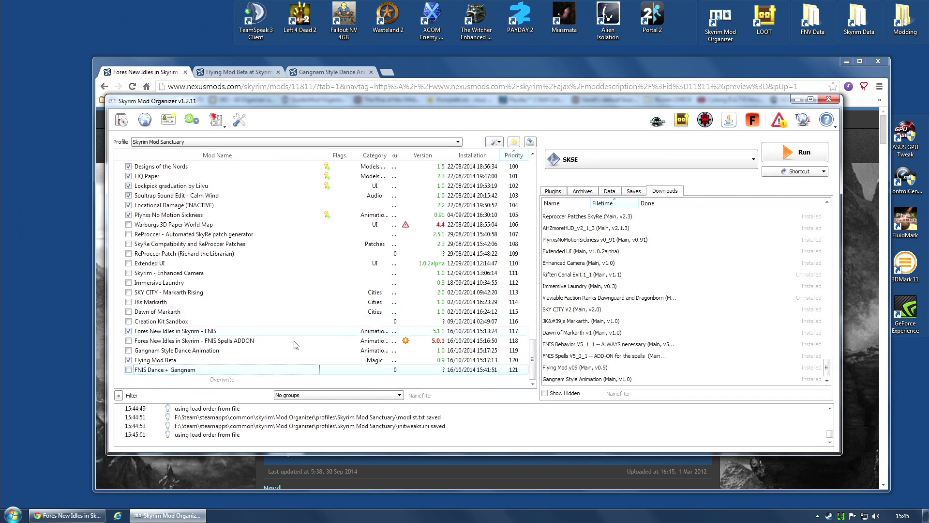
right_click(229, 379)
Make Overwrite an enabled mod 'FNIS Generated Flying Animations (Flying mod Beta)' and launch Skyrim via SKSE
left_click(262, 397)
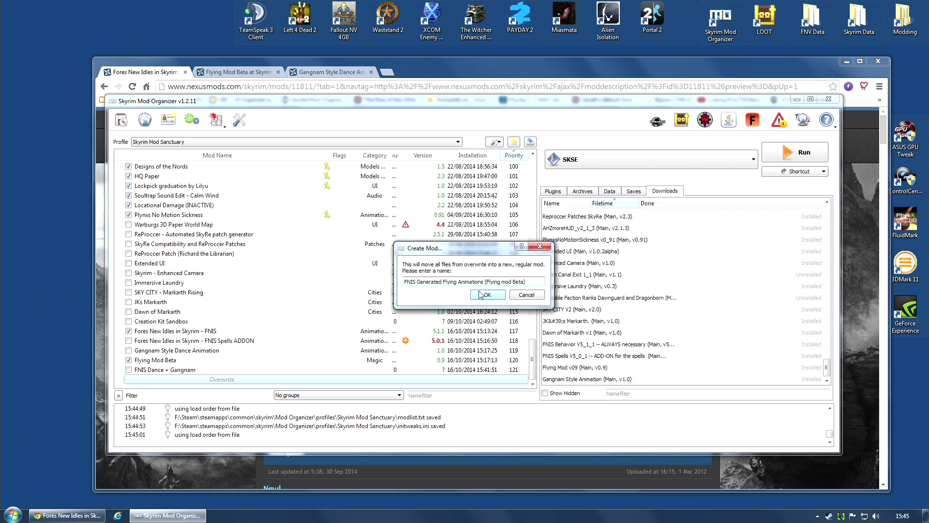
left_click(484, 295)
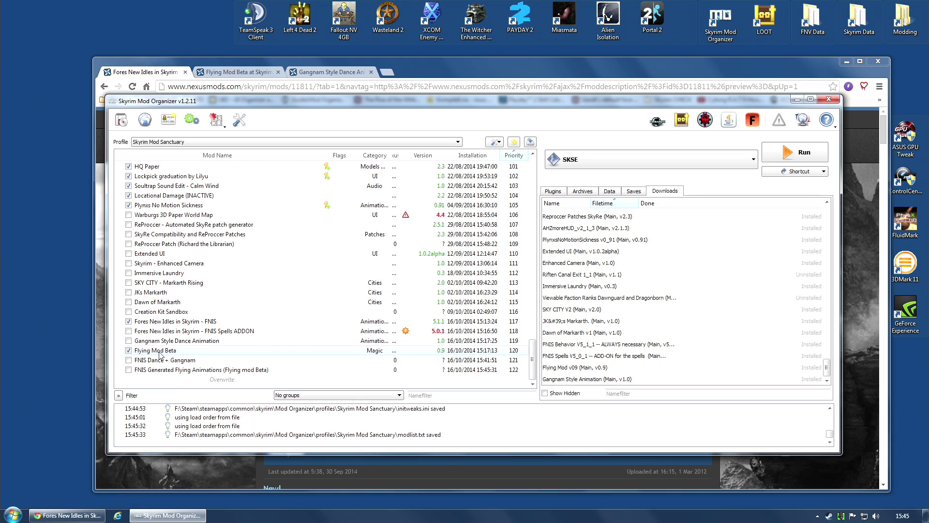
left_click(128, 369)
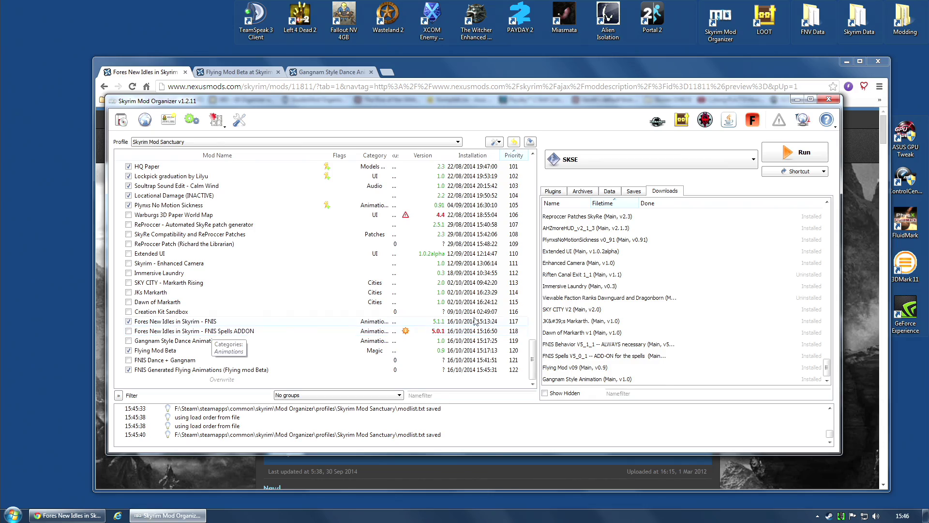
left_click(796, 153)
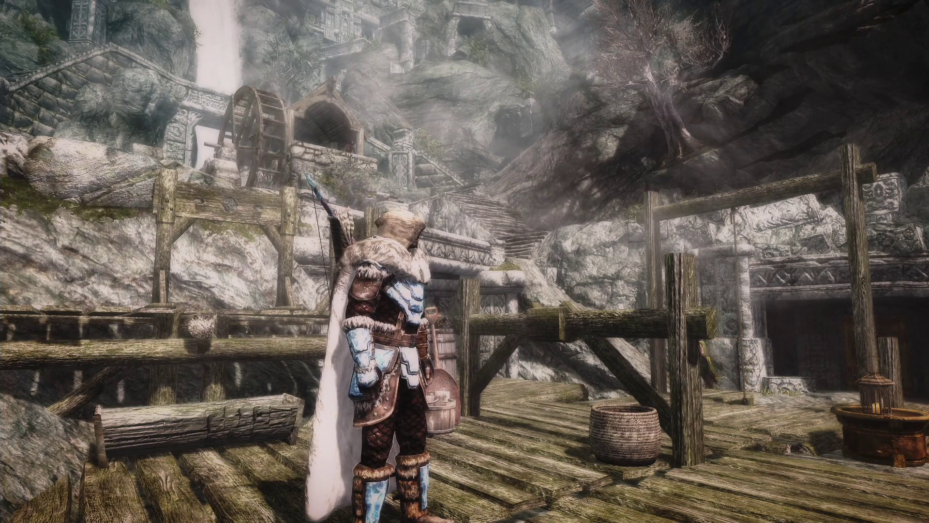
Read the Flying tome from the Books inventory to learn Flying Spell
key("i")
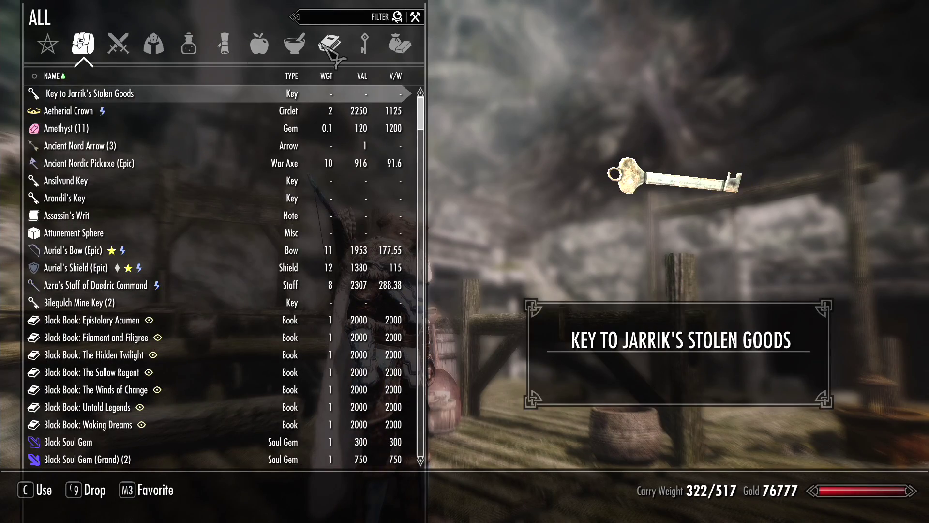
left_click(330, 44)
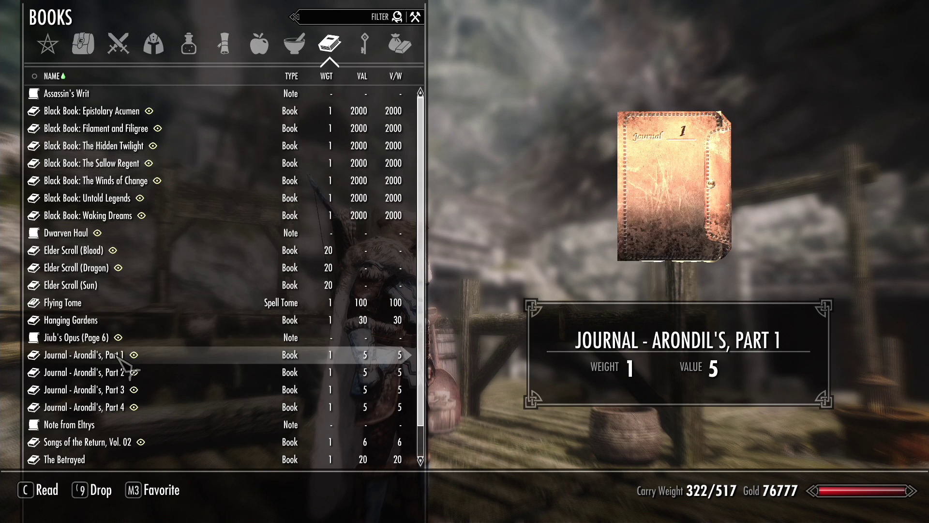
scroll(129, 354, "down", 2)
scroll(123, 334, "up", 2)
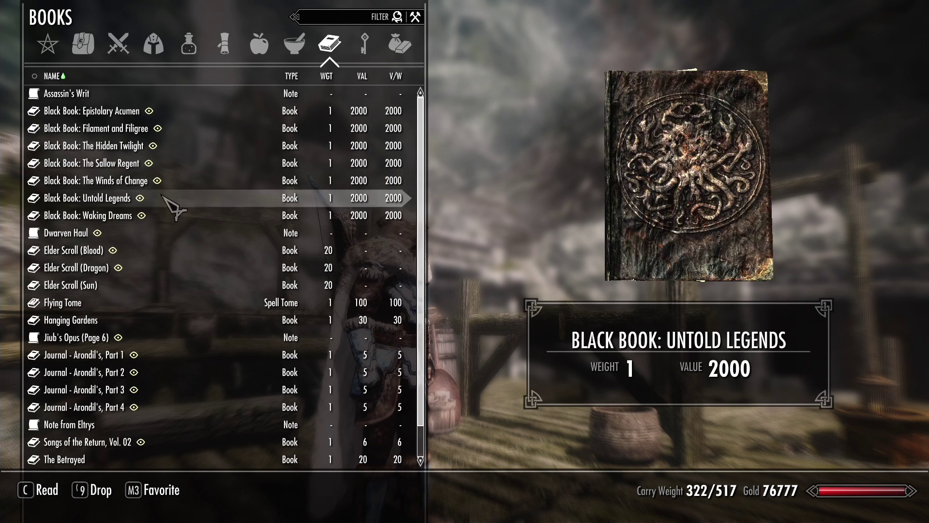
scroll(129, 273, "down", 2)
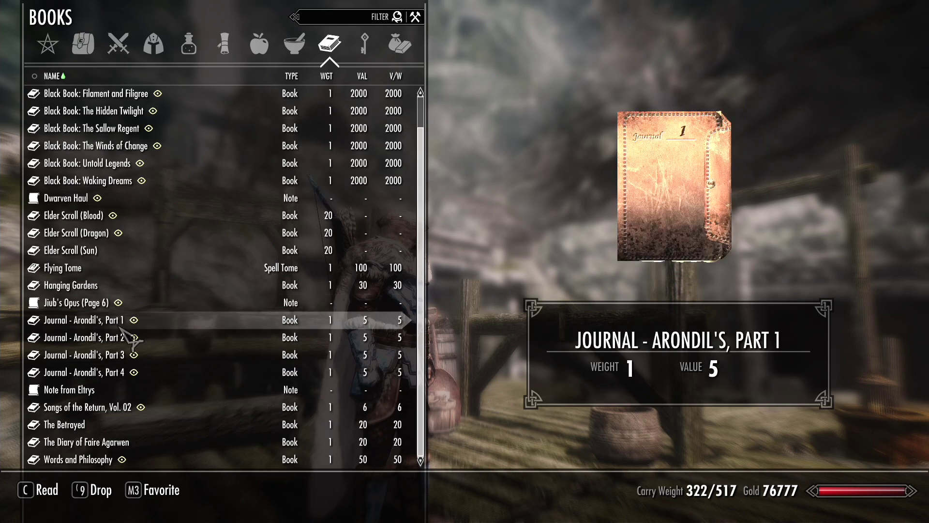
left_click(92, 273)
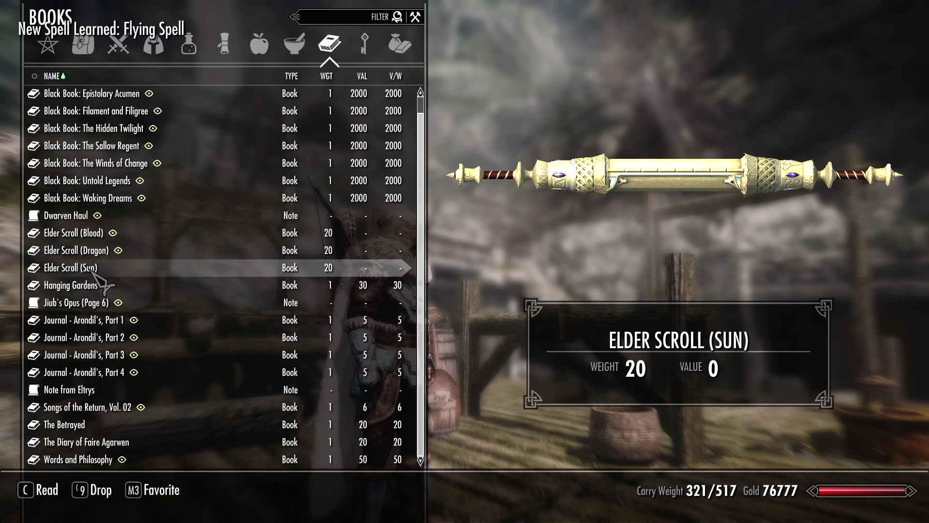
key("Tab")
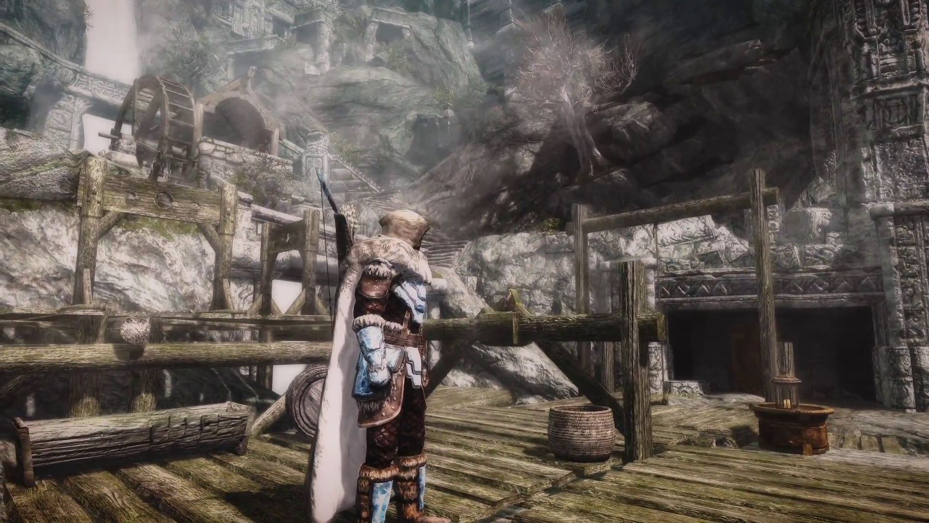
Check the Magic menu's Powers list for Flying Spell, then return to the game
key("p")
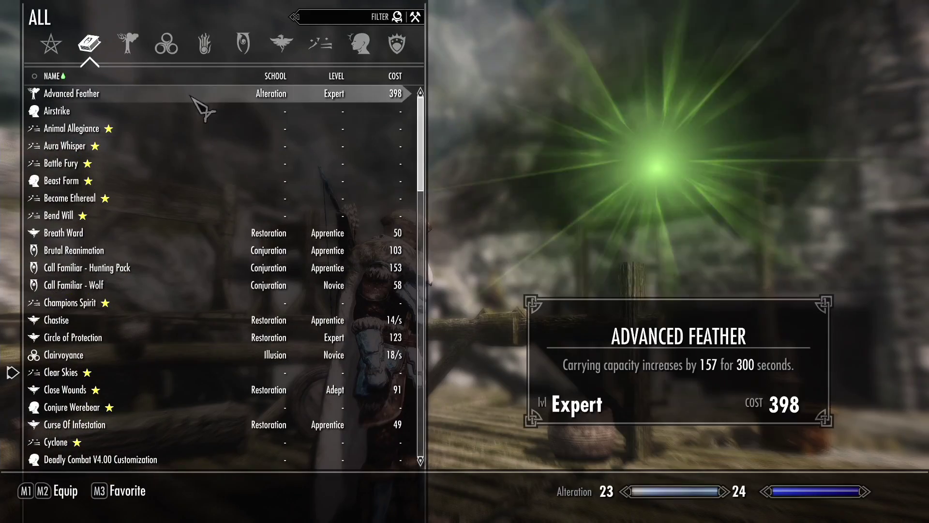
left_click(361, 51)
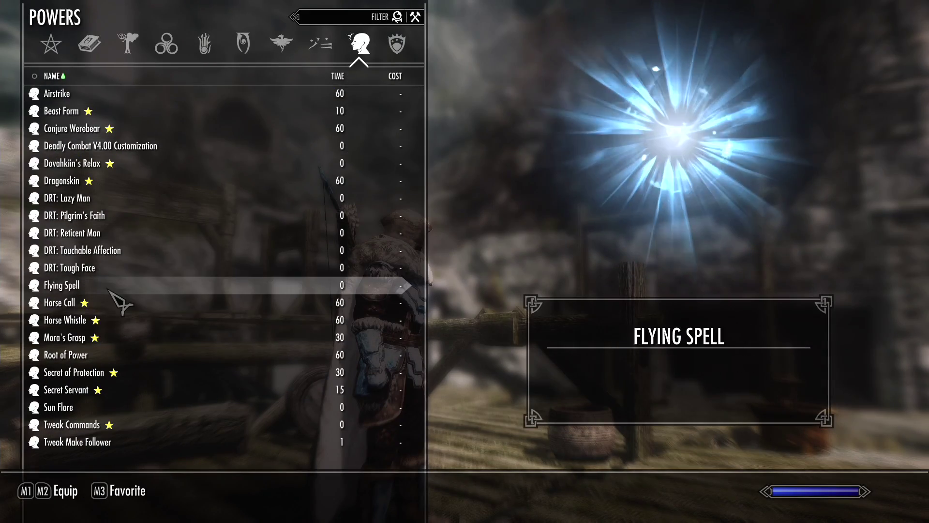
key("Tab")
key("Tab")
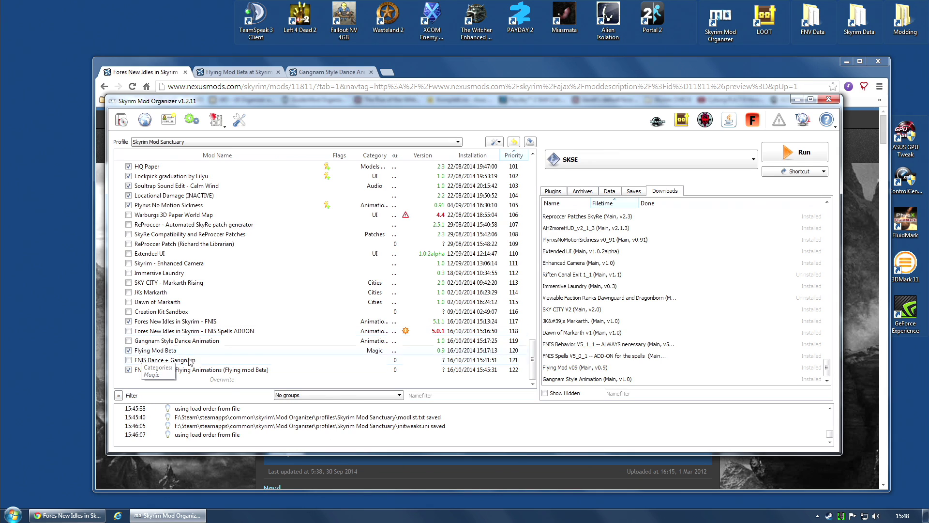
Move FNIS Dance + Gangnam above Flying Mod Beta in the load order
left_click(150, 362)
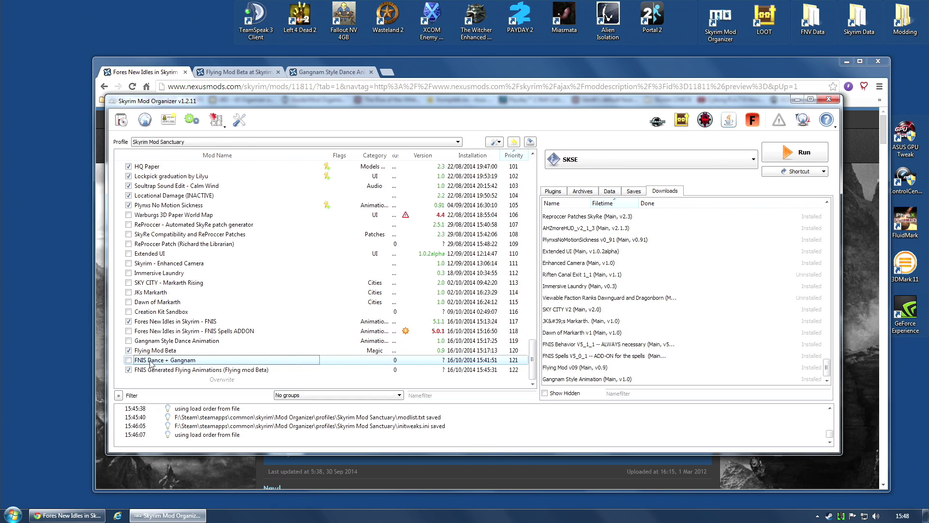
left_click_drag(150, 363, 139, 352)
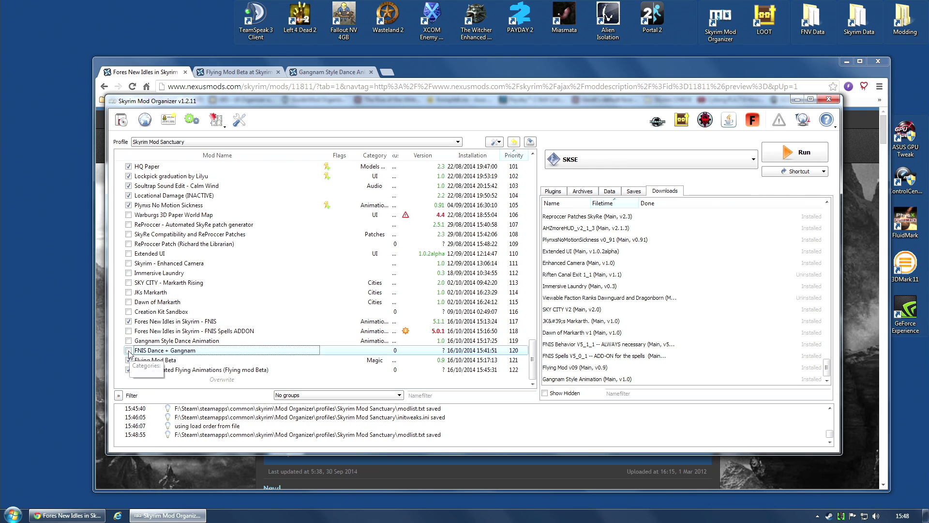
left_click(128, 351)
left_click(129, 349)
Enable FNIS Spells ADDON and both dance mods; disable Flying Mod Beta and generated flying animations
left_click(128, 350)
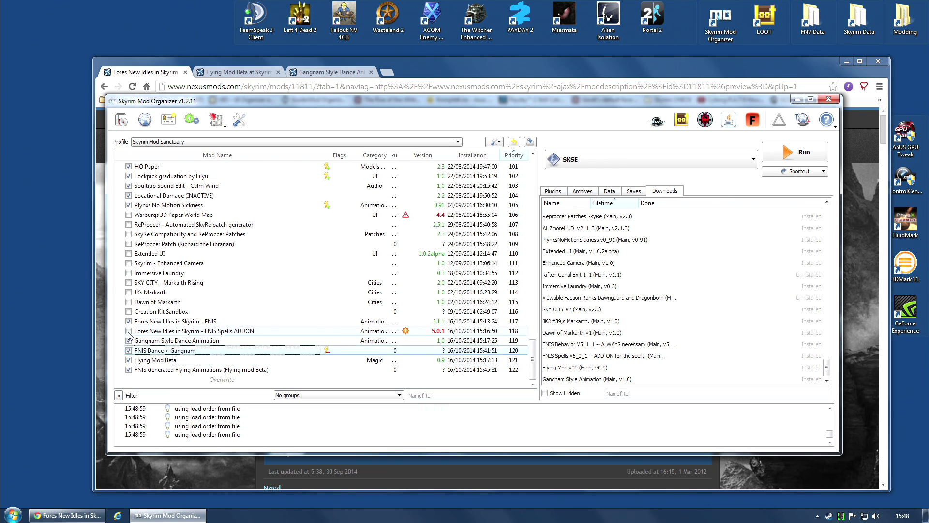
left_click(129, 340)
left_click(128, 330)
left_click(128, 360)
left_click(131, 374)
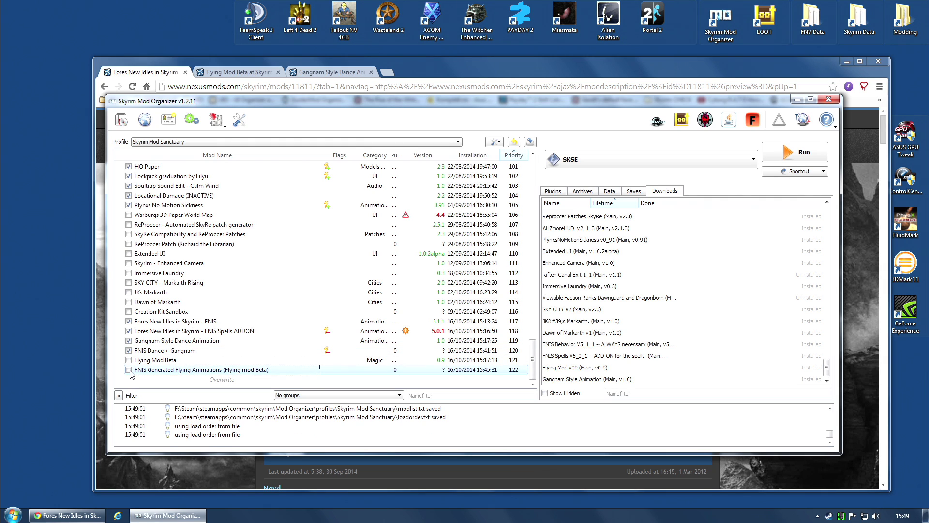
left_click(129, 370)
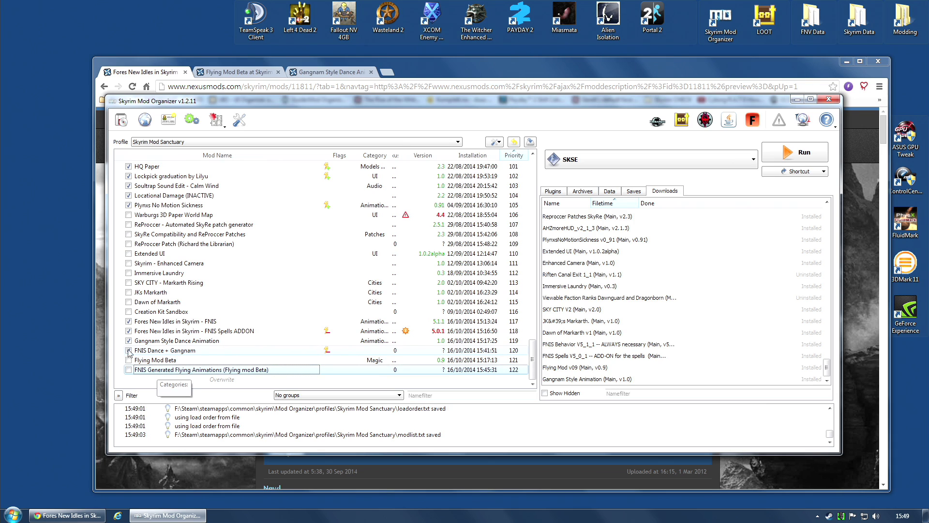
Rename the flying mod to 'FNIS GENERATED Flying Animations (Flying mod Beta)'
right_click(141, 369)
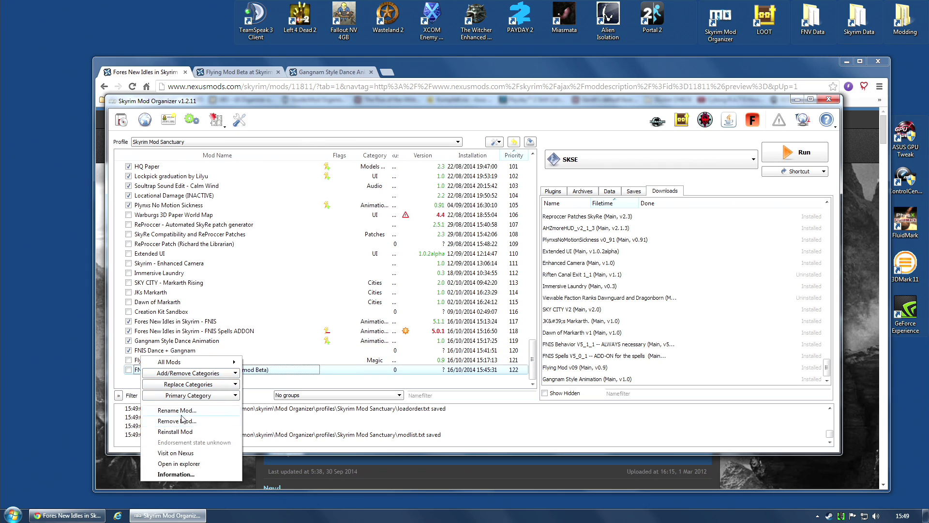
left_click(176, 409)
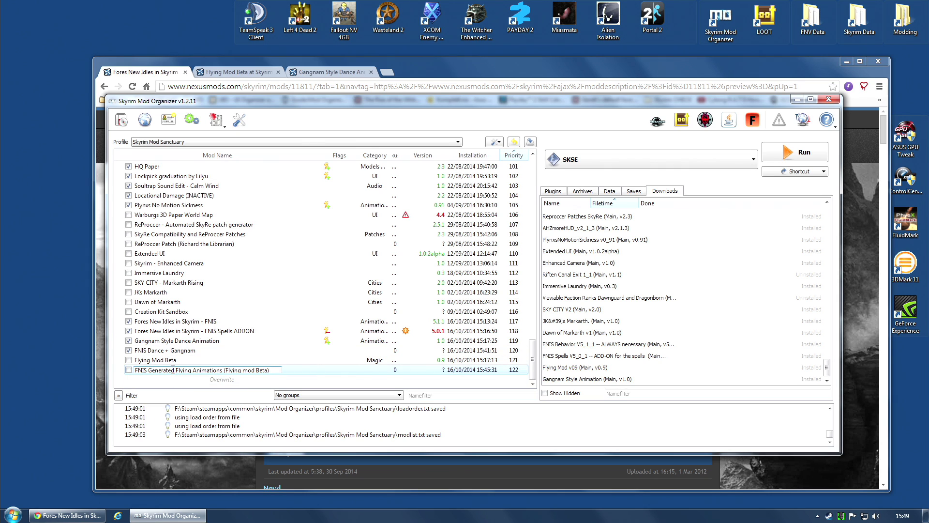
left_click_drag(175, 371, 152, 370)
type("GENERATED")
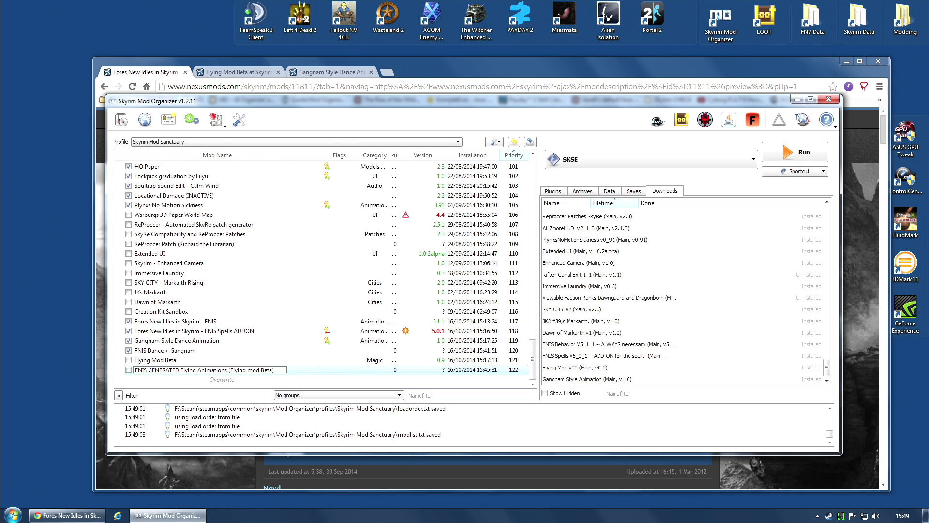
type(":")
left_click(148, 350)
Rename the dance mod to 'FNIS GENERATED Dance + Gangnam'
left_click(147, 351)
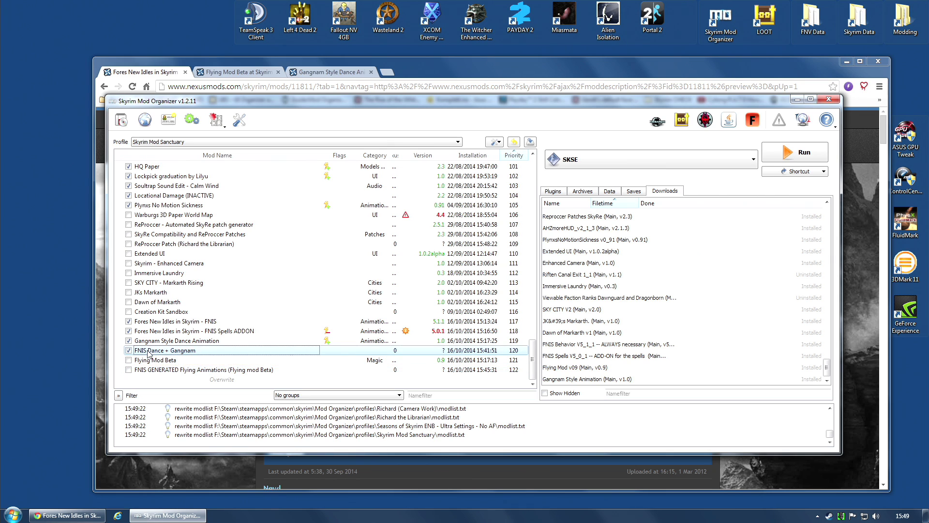
right_click(148, 351)
left_click(192, 397)
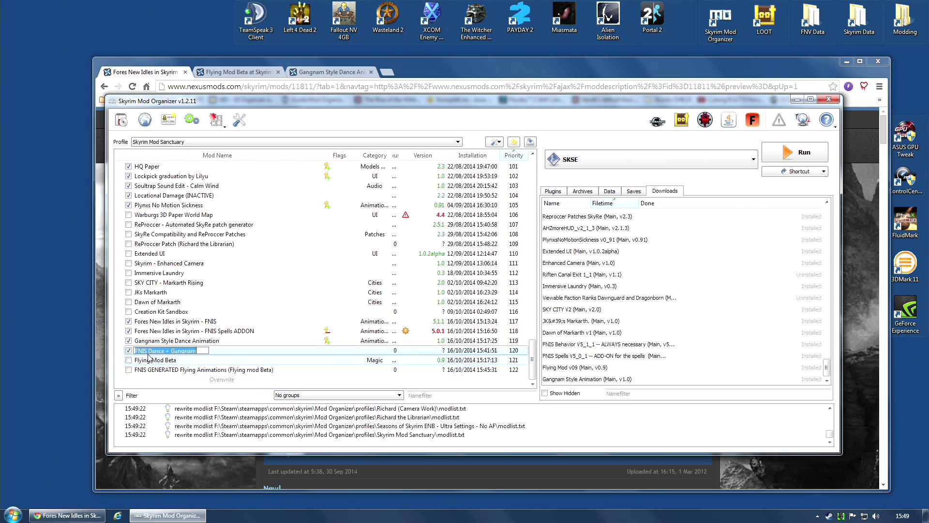
left_click(150, 350)
type("GENERAT")
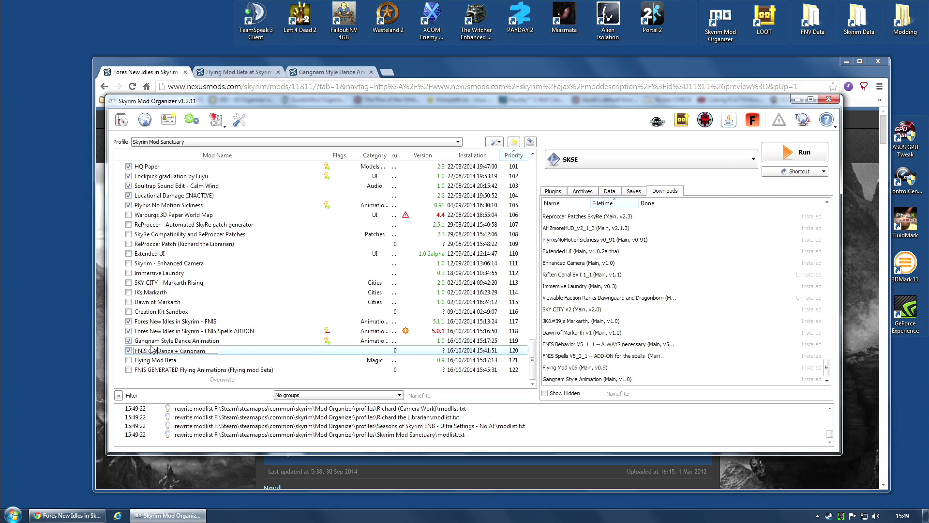
type("ED :")
key("BackSpace")
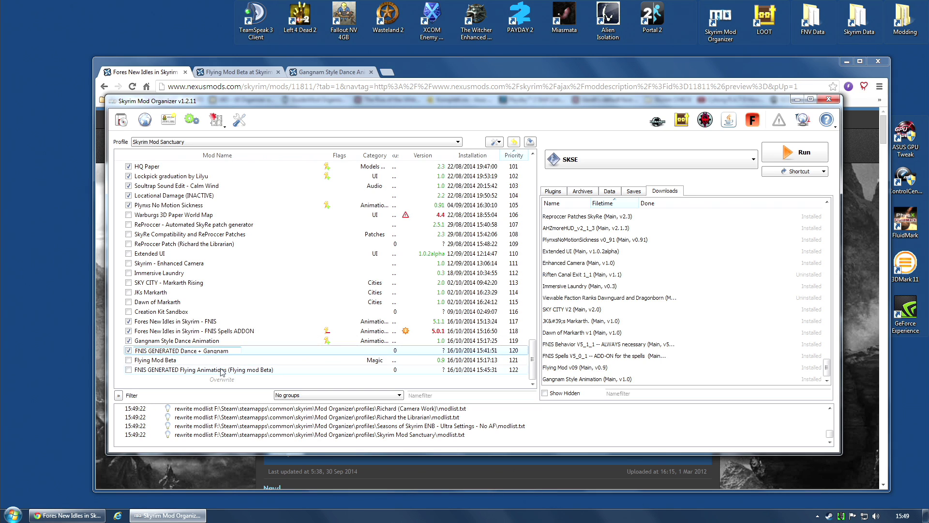
left_click(213, 370)
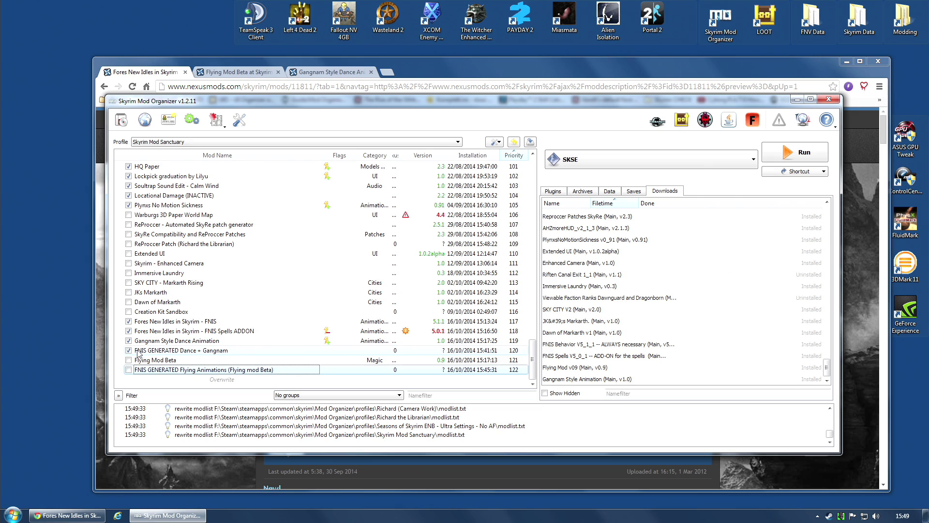
left_click(138, 352)
key("Up")
key("Up")
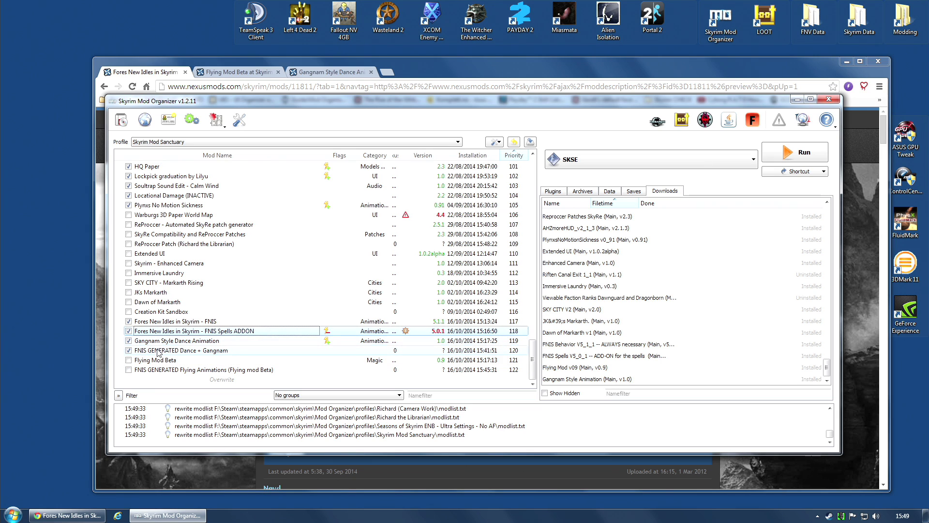
Disable FNIS Spells ADDON, both dance mods, both flying mods and Fores New Idles in Skyrim - FNIS
left_click(128, 350)
left_click(128, 341)
left_click(128, 331)
left_click(128, 360)
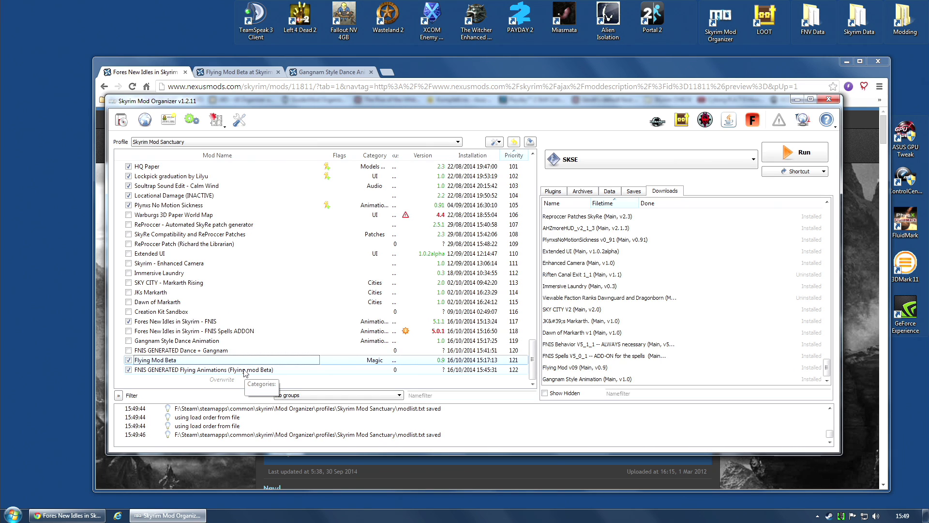
left_click(128, 370)
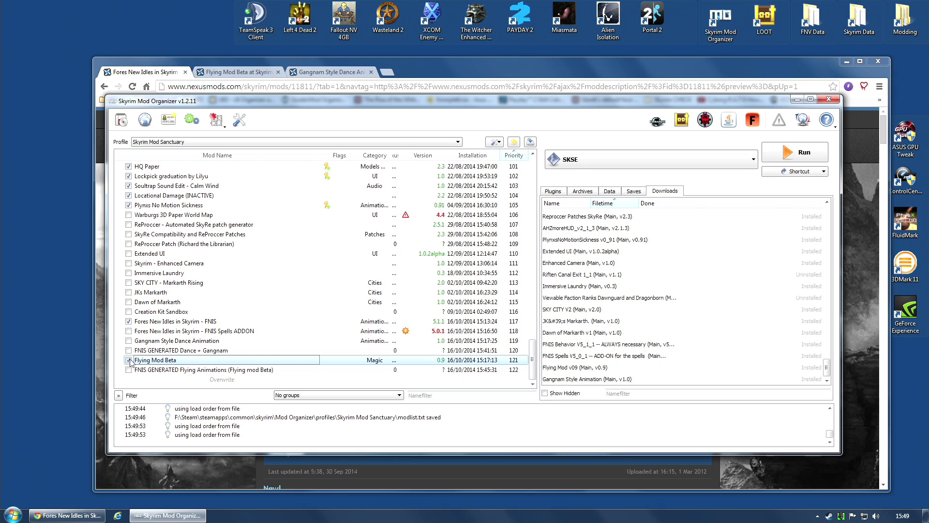
left_click(129, 360)
left_click(128, 321)
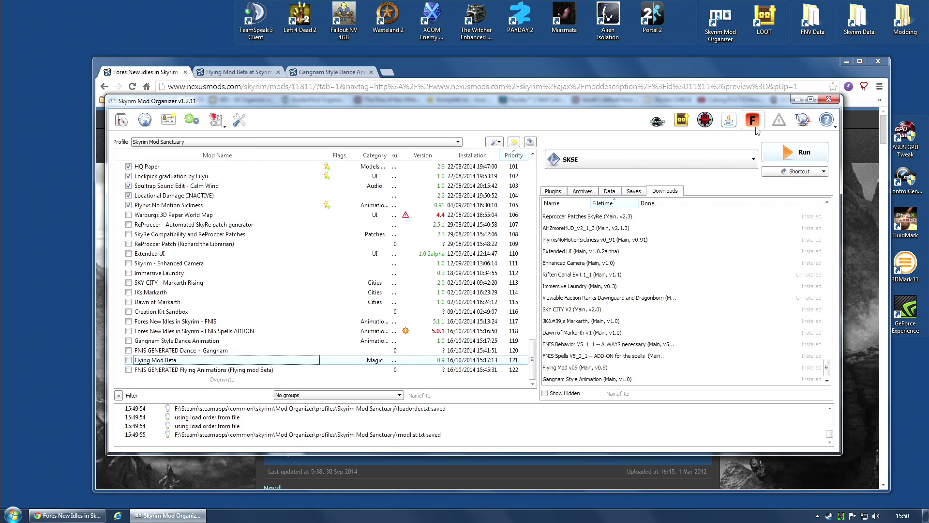
Try running the FNIS generator with FNIS toggled off, dismissing the startup error
left_click(129, 321)
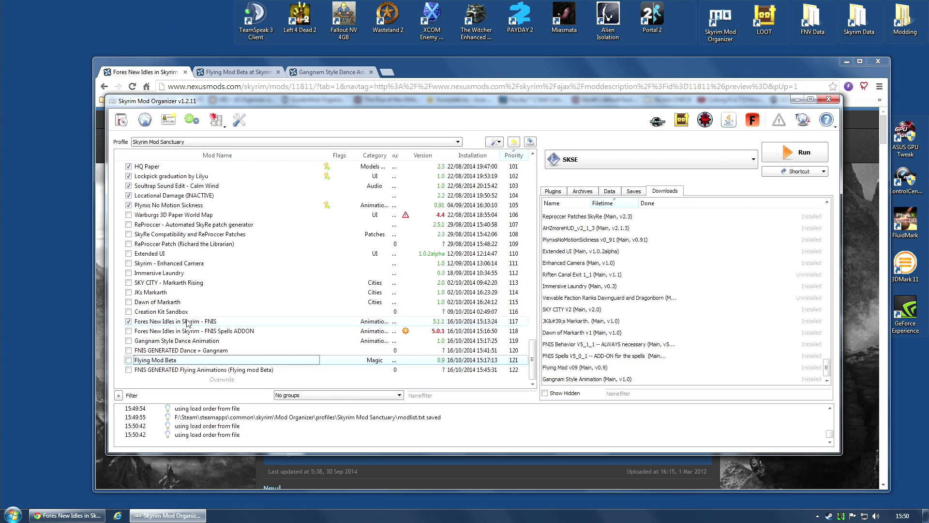
left_click(128, 321)
left_click(752, 120)
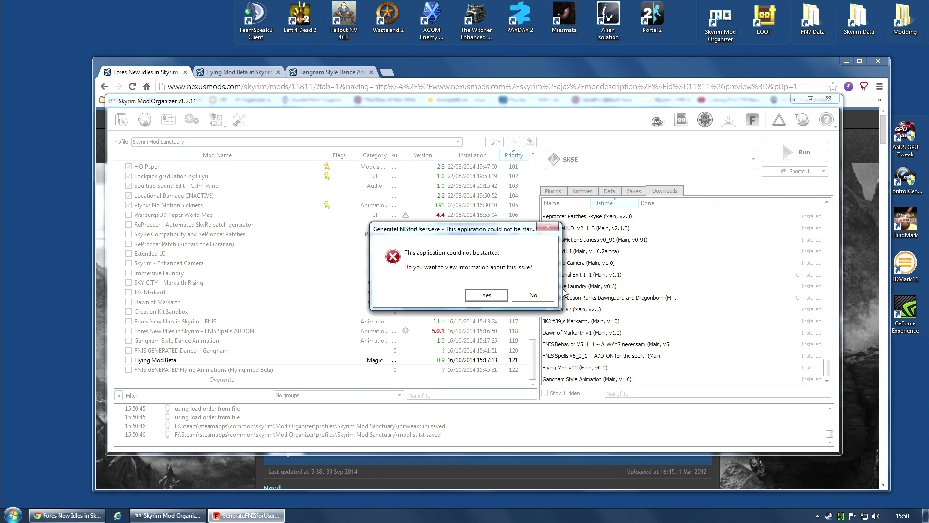
left_click(528, 296)
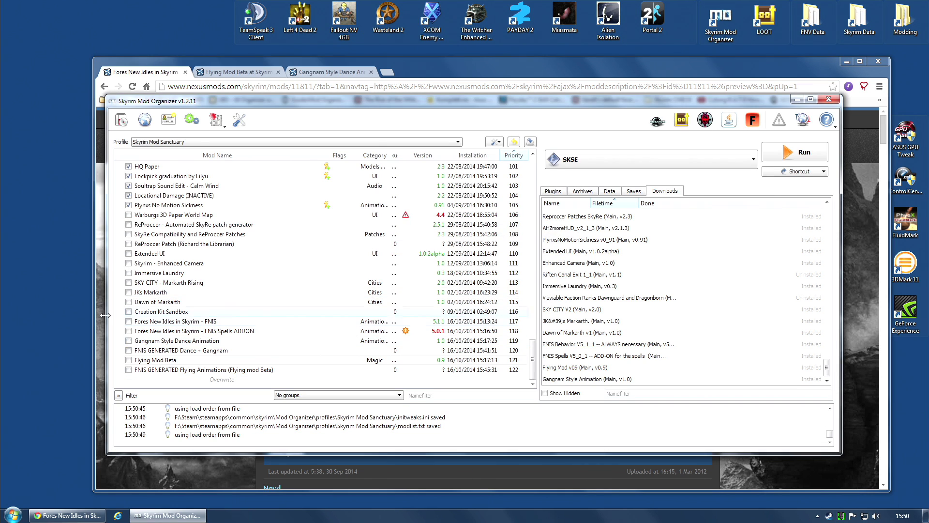
Re-enable Fores New Idles in Skyrim - FNIS and confirm the Overwrite folder is empty
left_click(128, 321)
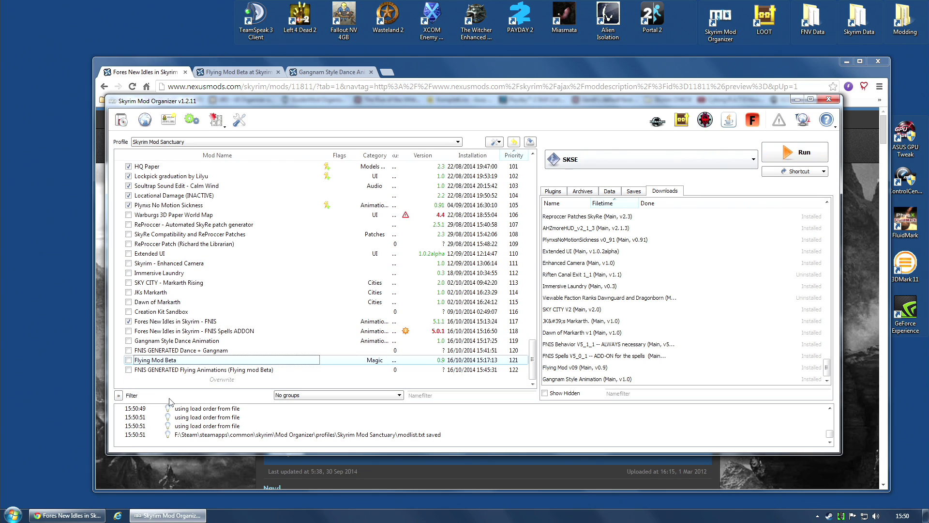
double_click(225, 381)
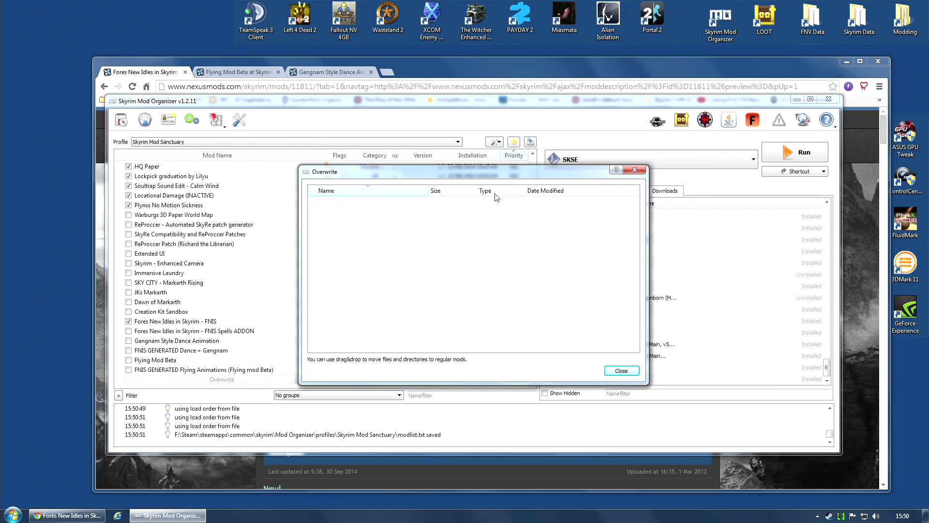
left_click(622, 370)
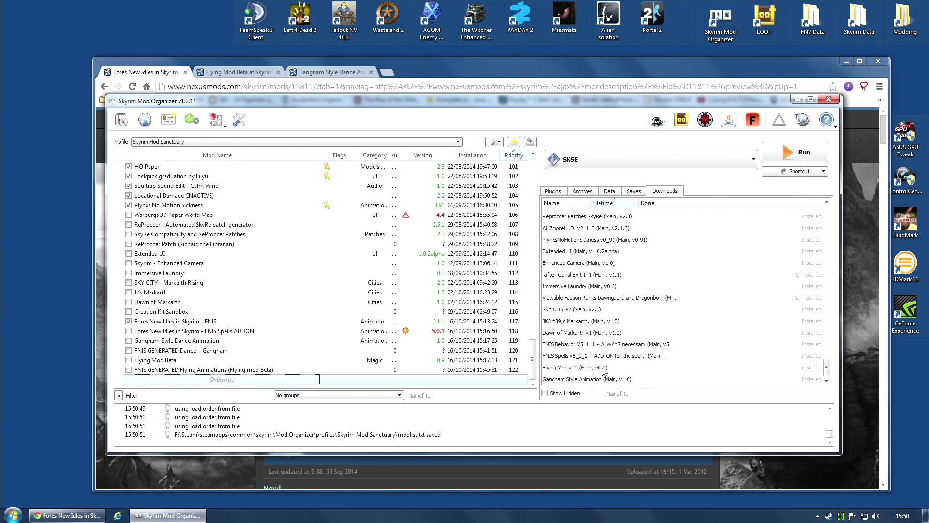